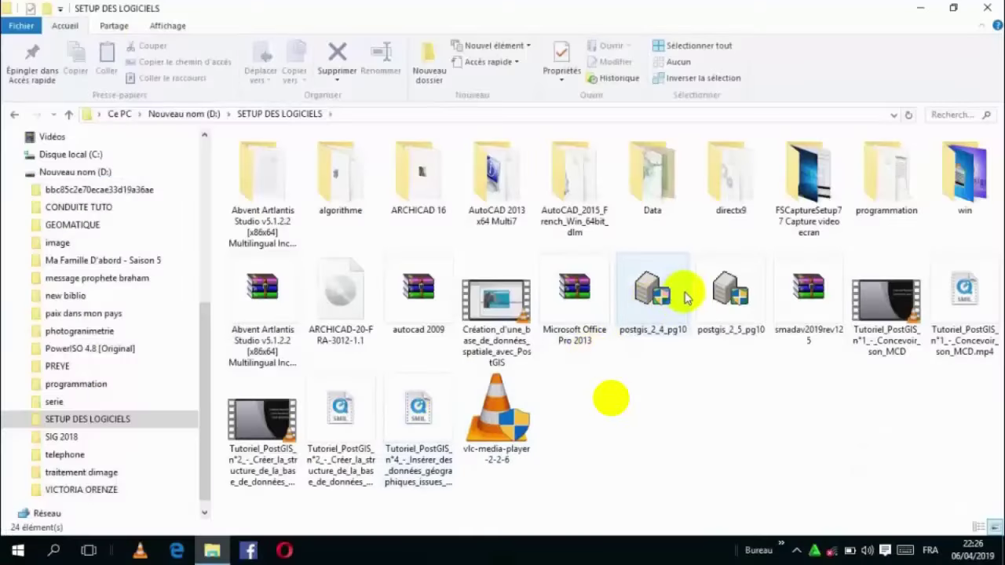
Open the ARCHICAD-20-FRA-3012-1.1 disc image with WinRAR and dismiss the WinRAR licence reminder
{"action": "left_click", "coordinate": [337, 290]}
{"action": "right_click", "coordinate": [337, 291]}
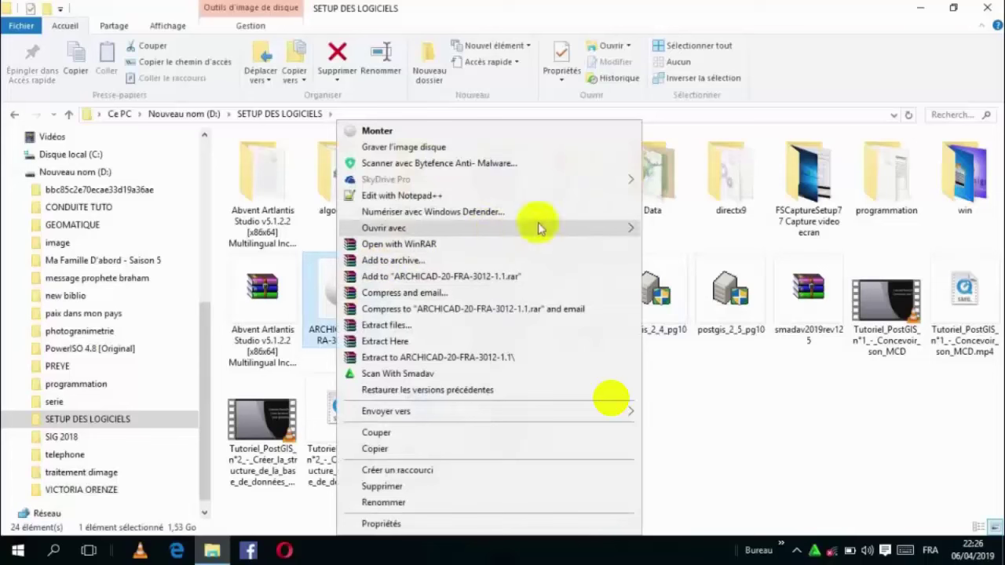
{"action": "mouse_move", "coordinate": [633, 227]}
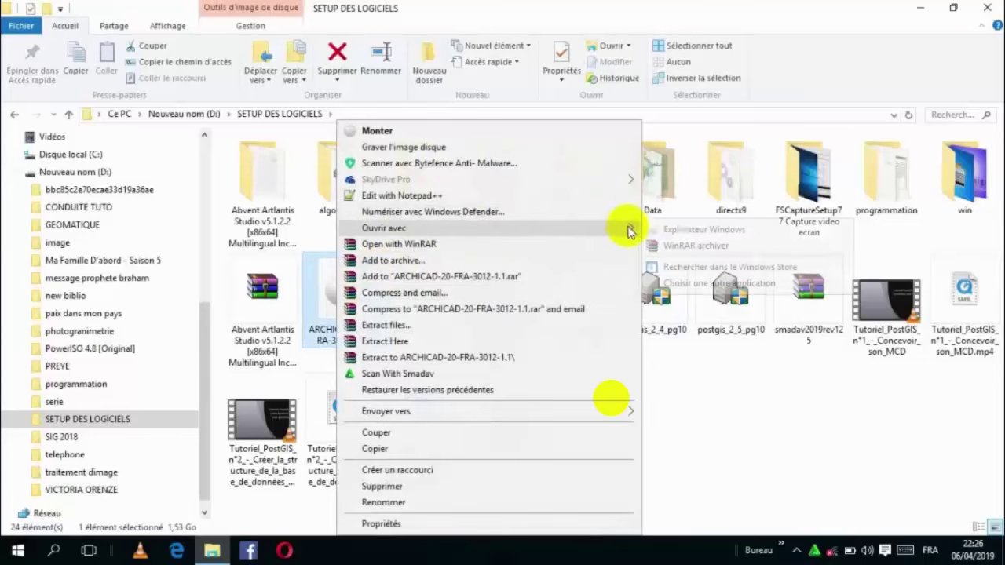
{"action": "left_click", "coordinate": [677, 246]}
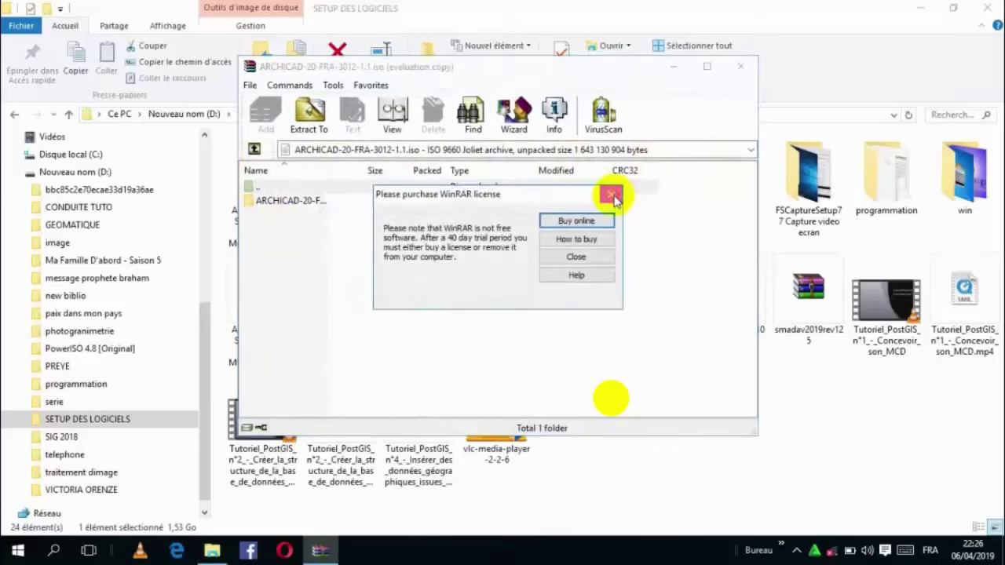
{"action": "left_click", "coordinate": [611, 194]}
Run the ARCHICAD 20 setup application inside the archive's folder and extract its installation files to the proposed temporary folder
{"action": "double_click", "coordinate": [279, 203]}
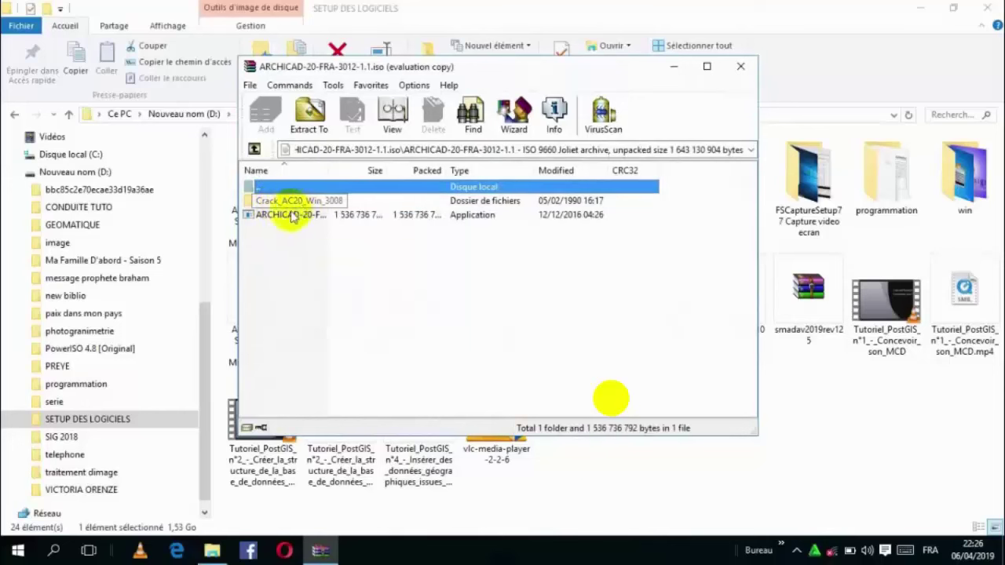
{"action": "double_click", "coordinate": [291, 215]}
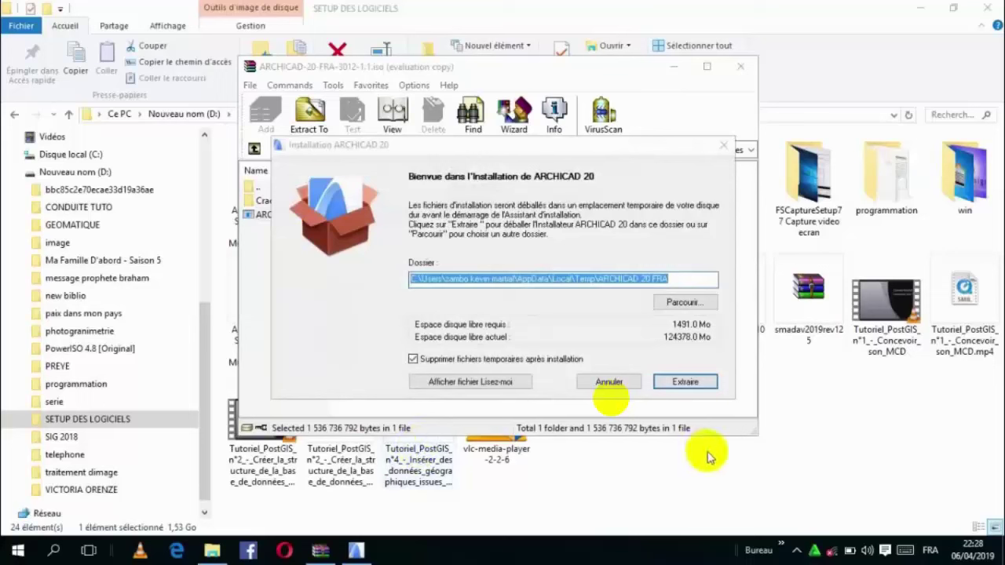
{"action": "left_click", "coordinate": [686, 389]}
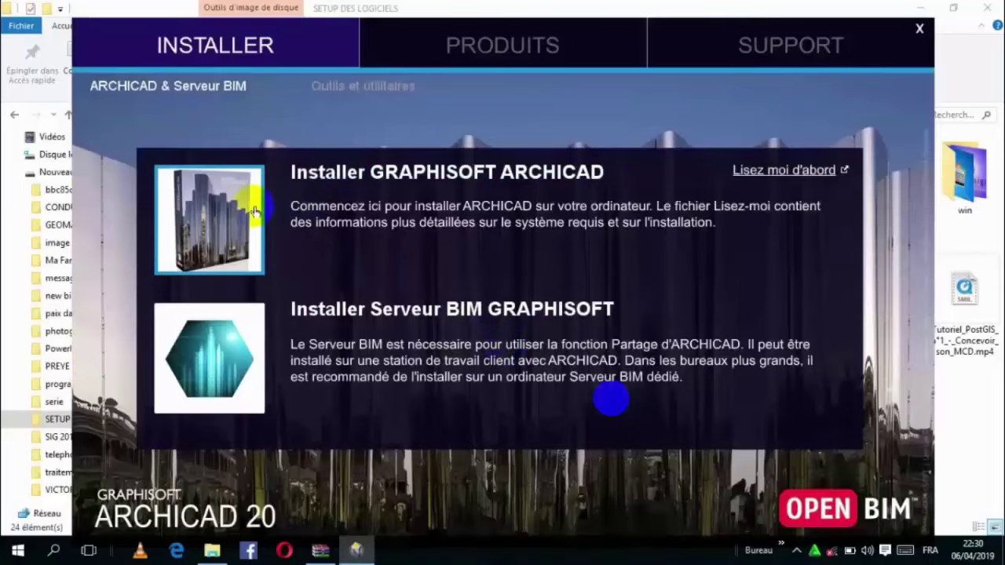
Start the GRAPHISOFT ARCHICAD installation, leaving the BIM Manager option off, and accept the licence agreement
{"action": "left_click", "coordinate": [371, 183]}
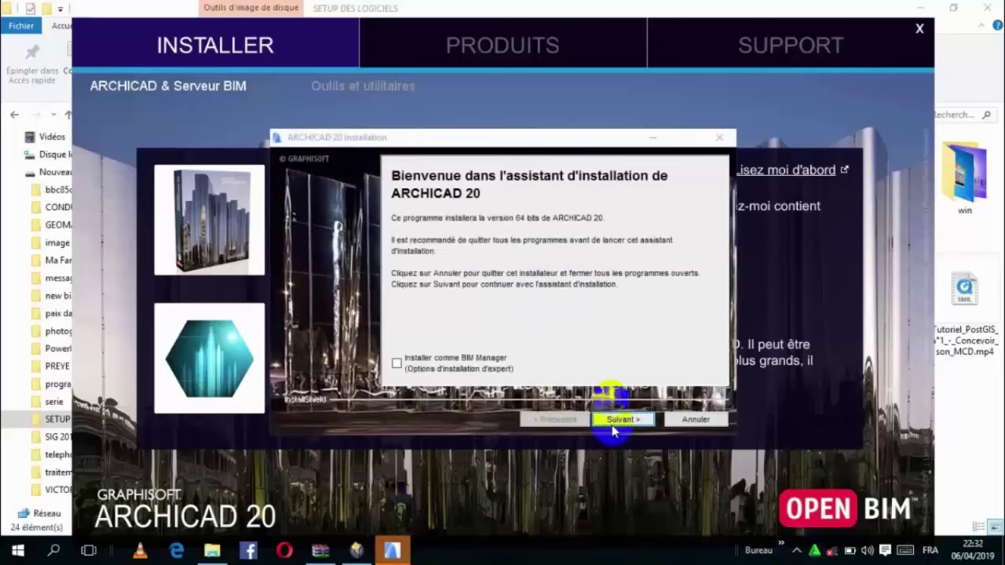
{"action": "left_click", "coordinate": [624, 420]}
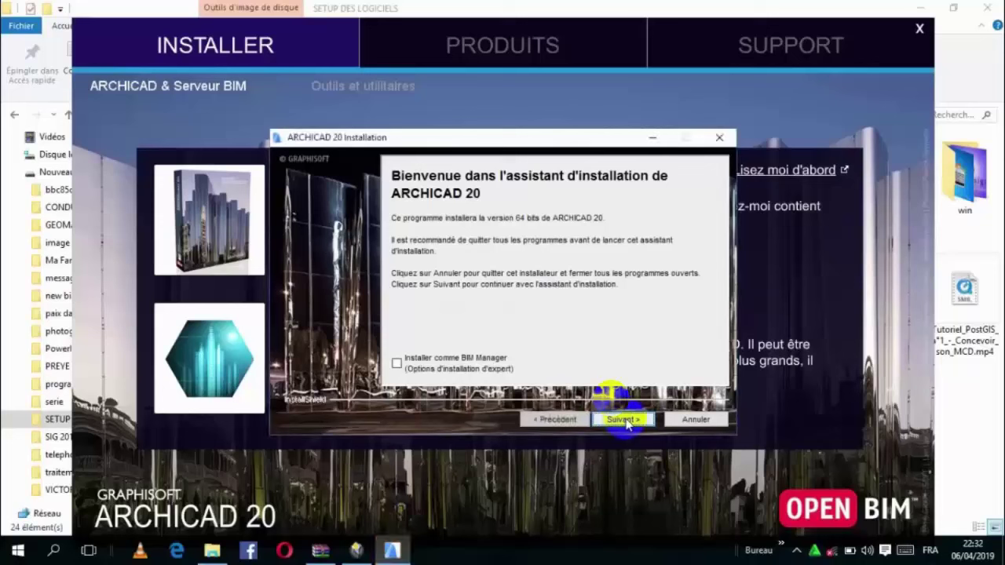
{"action": "left_click", "coordinate": [623, 419]}
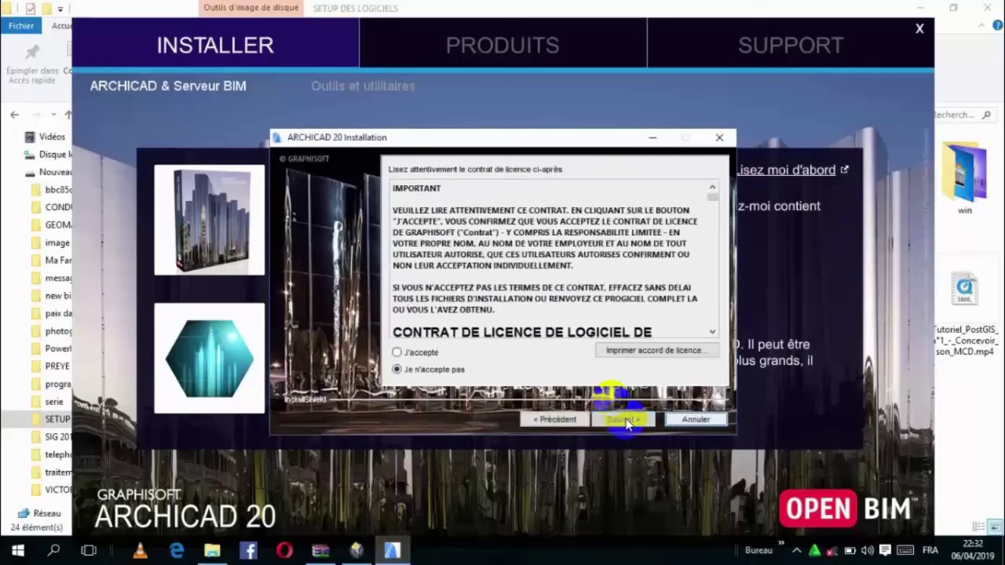
{"action": "left_click", "coordinate": [398, 352]}
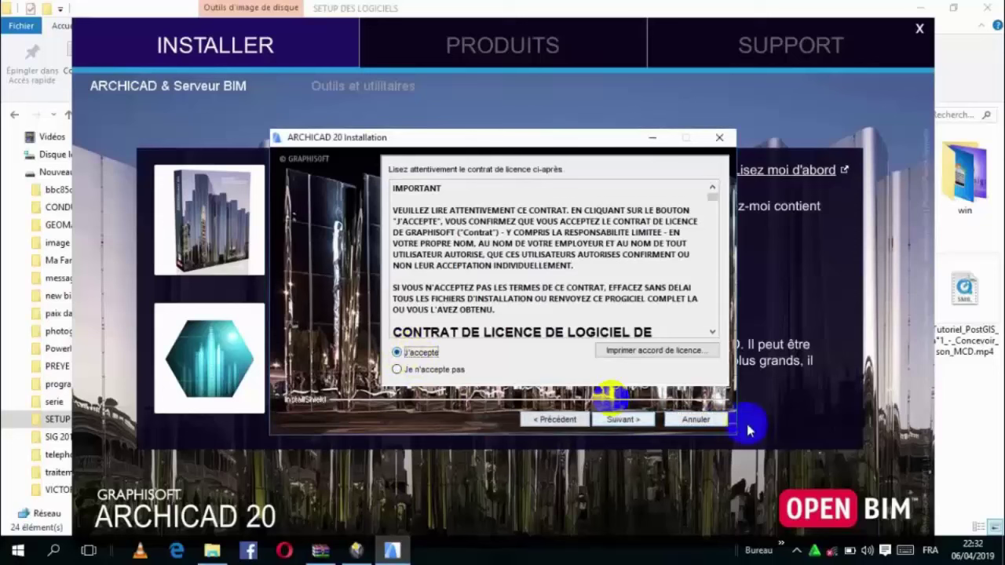
{"action": "left_click", "coordinate": [624, 419]}
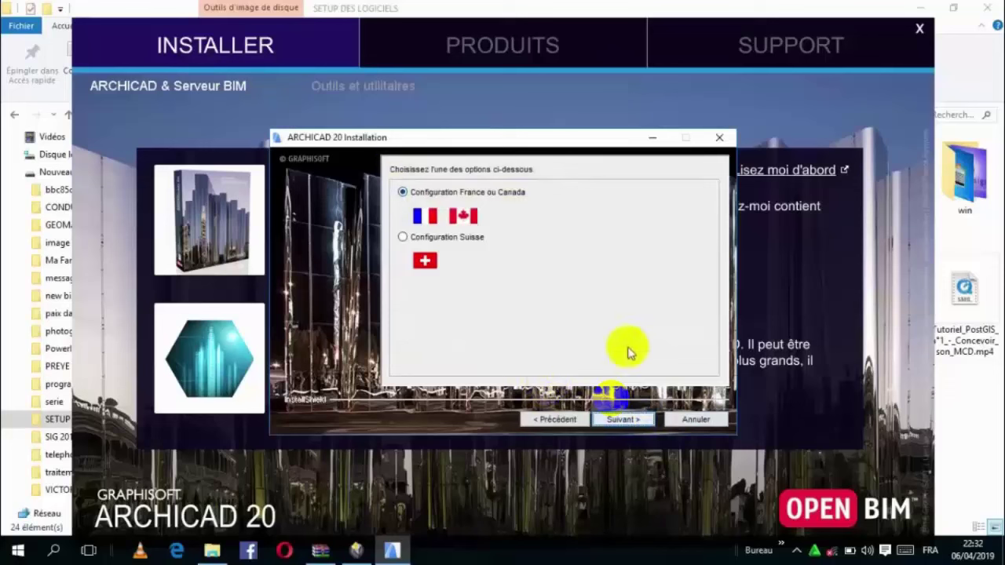
Install with the France or Canada configuration and Standard type in C:\Program Files\GRAPHISOFT\ARCHICAD 20
{"action": "left_click", "coordinate": [622, 419]}
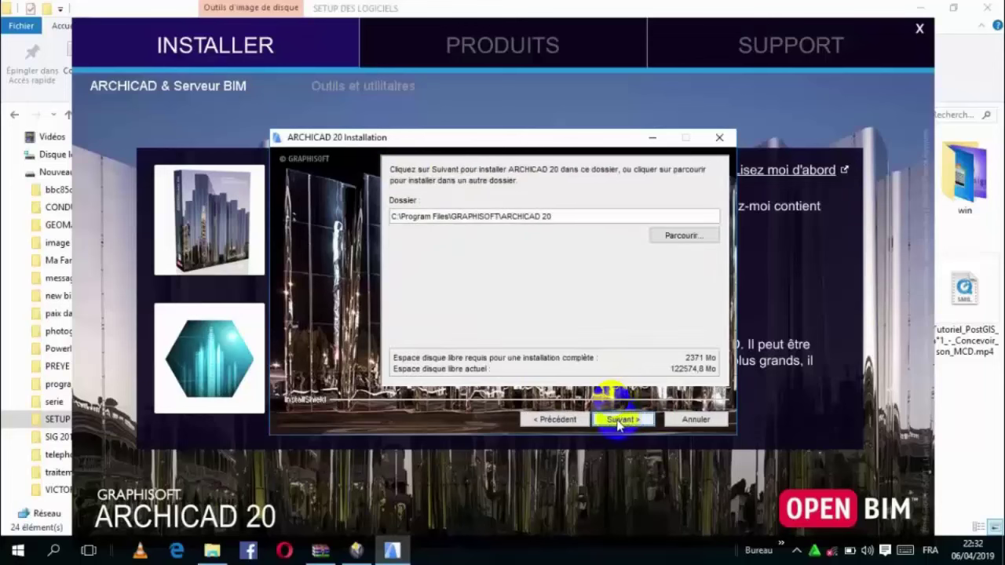
{"action": "left_click", "coordinate": [620, 420]}
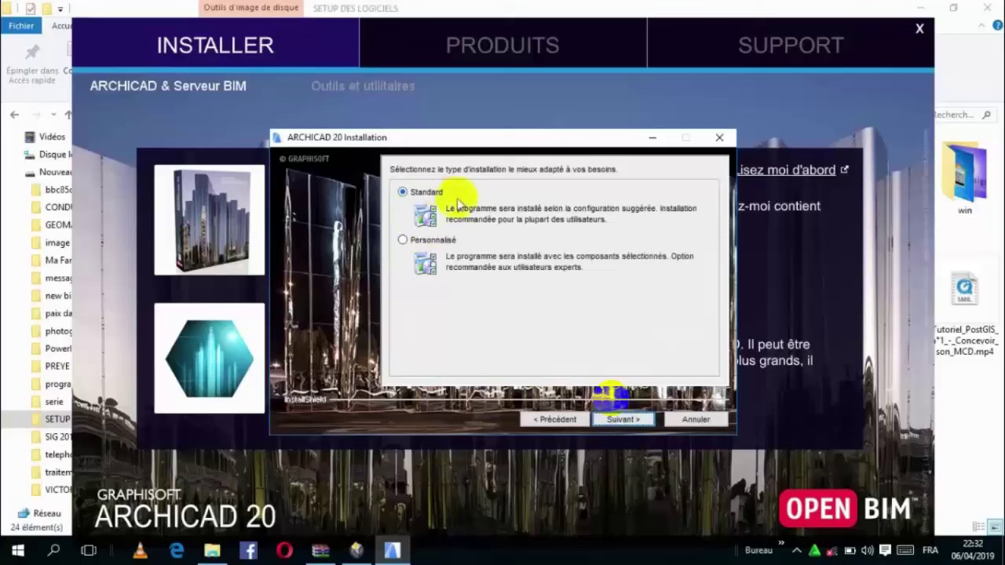
{"action": "left_click", "coordinate": [622, 422]}
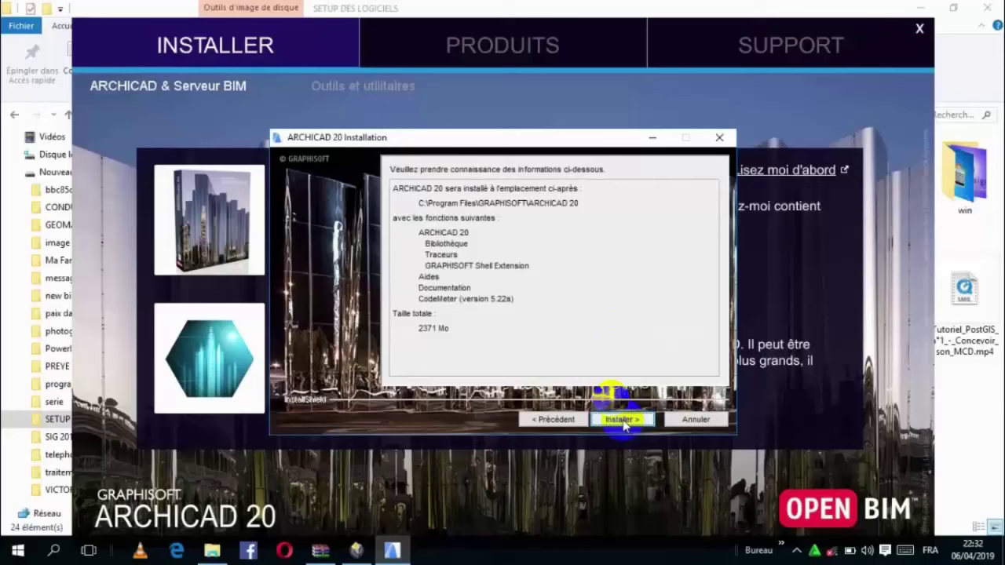
{"action": "left_click", "coordinate": [622, 420]}
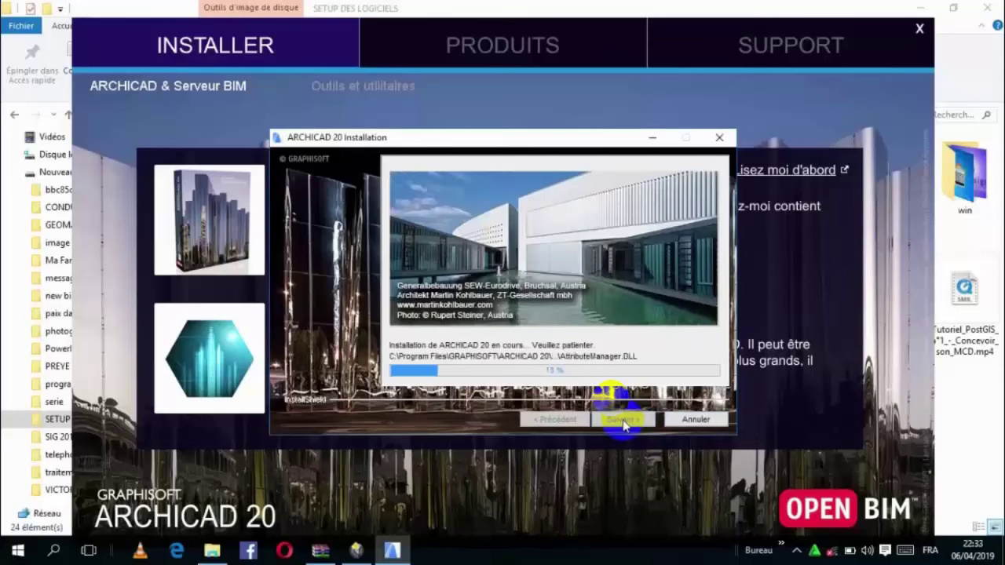
{"action": "left_click", "coordinate": [796, 550]}
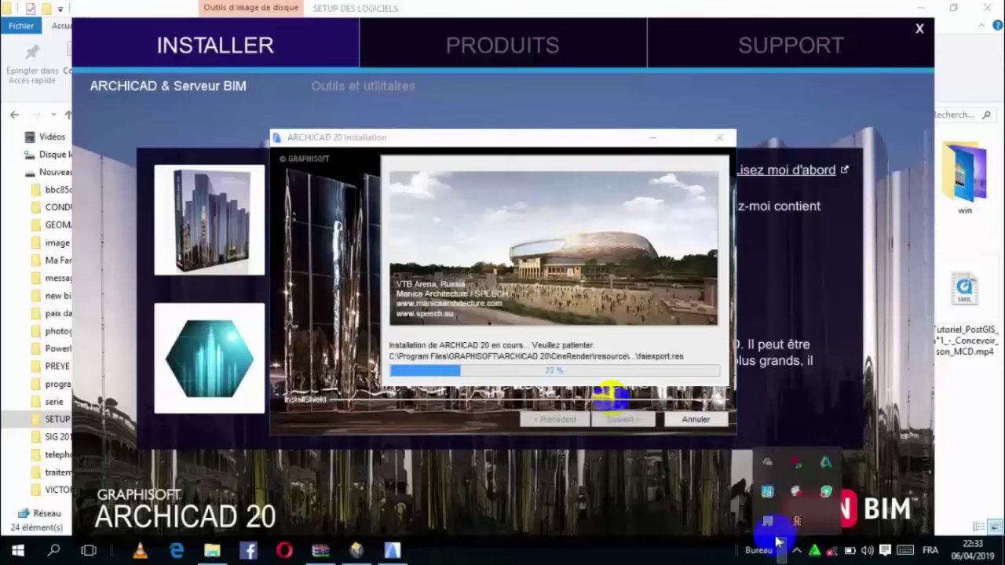
{"action": "left_click", "coordinate": [794, 549]}
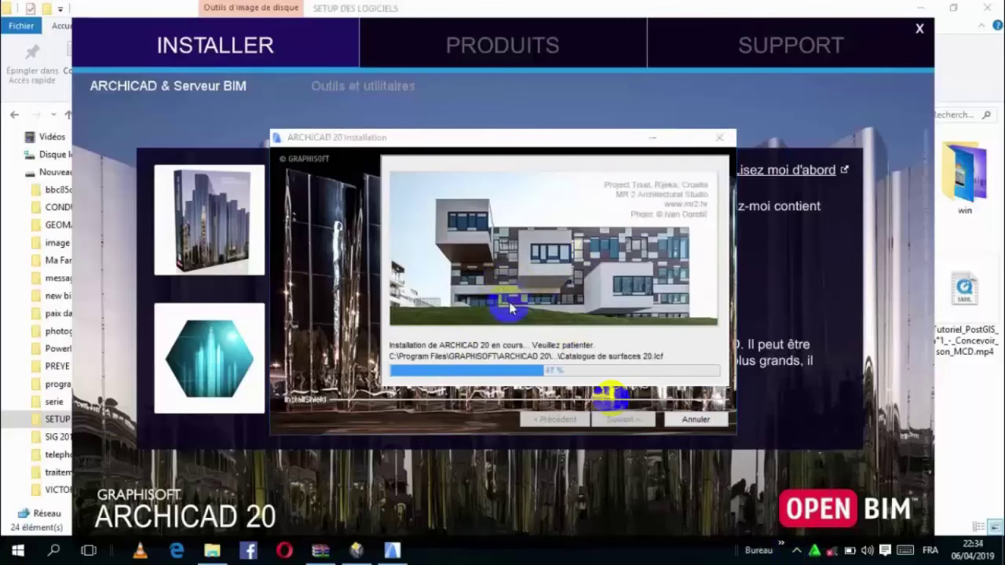
{"action": "left_click", "coordinate": [794, 549]}
{"action": "left_click", "coordinate": [428, 514]}
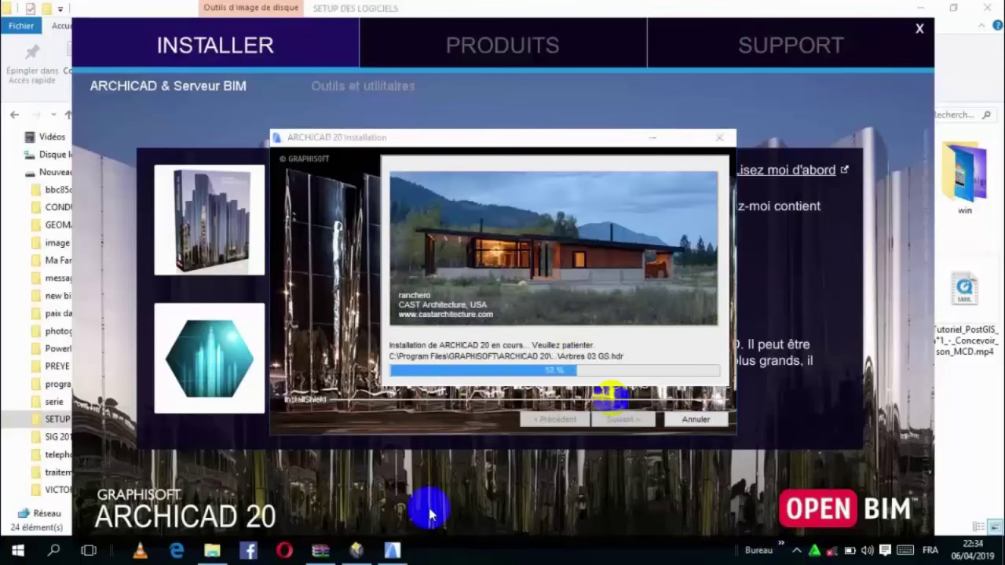
{"action": "left_click", "coordinate": [796, 550]}
{"action": "left_click", "coordinate": [428, 514]}
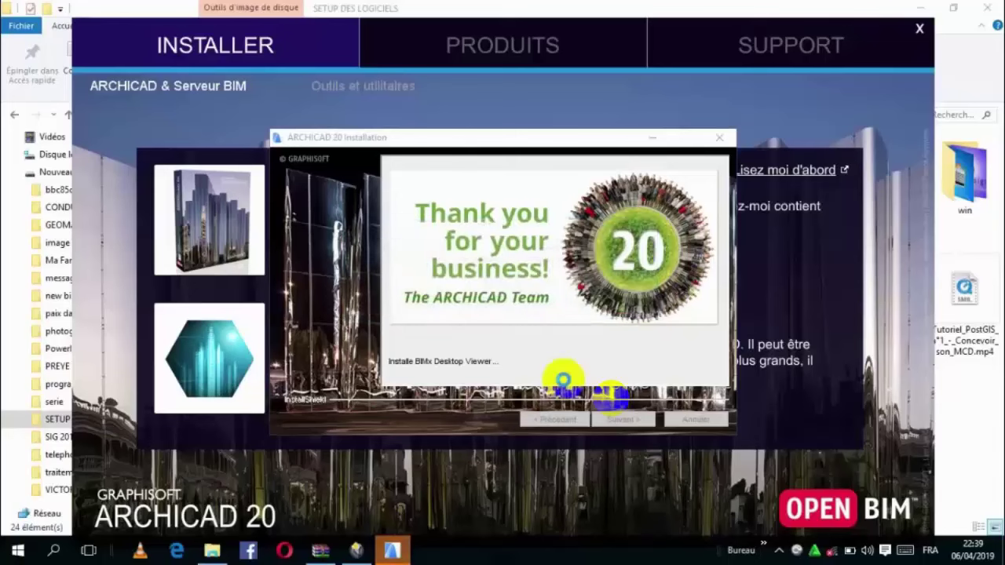
{"action": "mouse_move", "coordinate": [400, 550]}
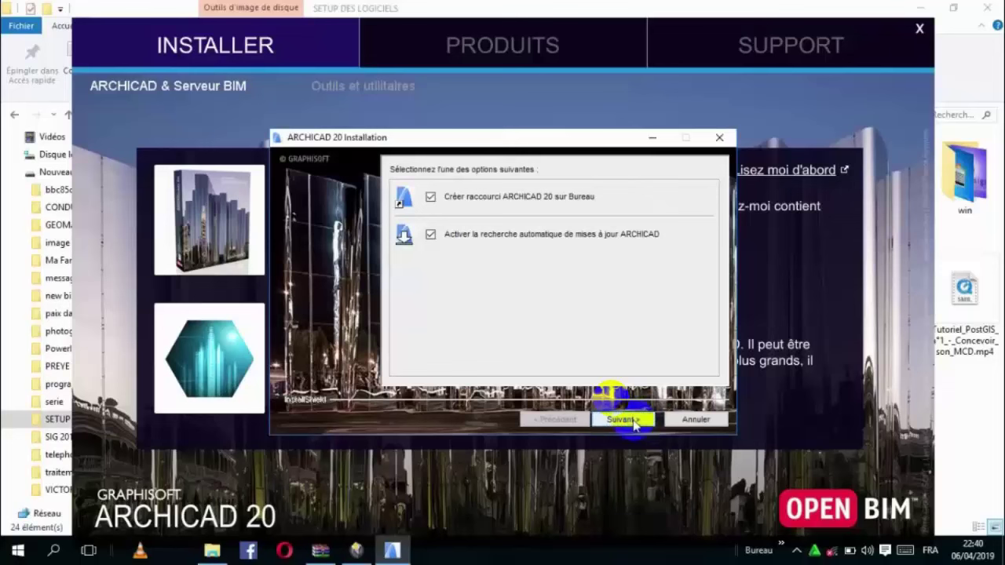
Finish the installation with the desktop shortcut and automatic updates enabled, postpone the computer restart, and close the installer
{"action": "left_click", "coordinate": [628, 421]}
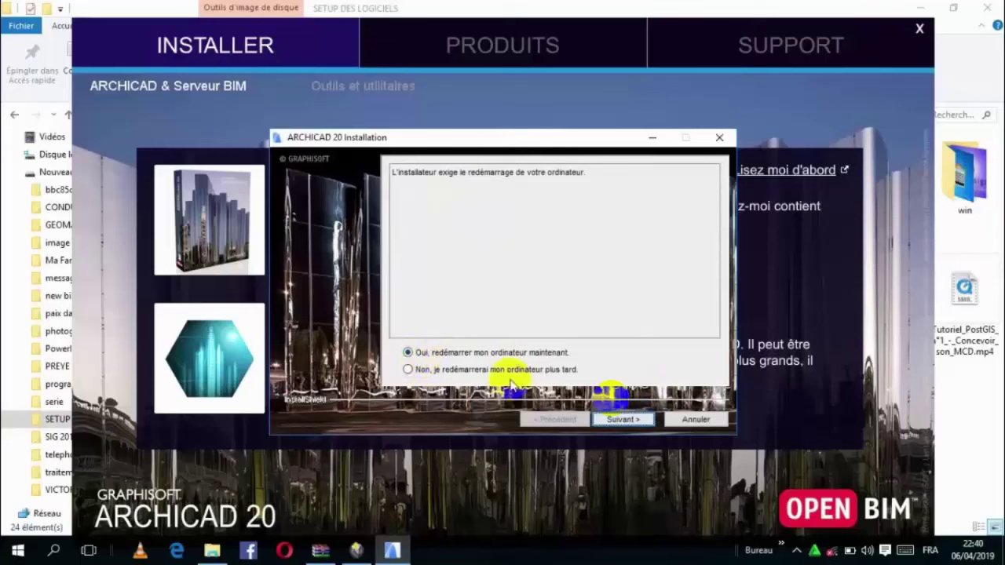
{"action": "left_click", "coordinate": [409, 371]}
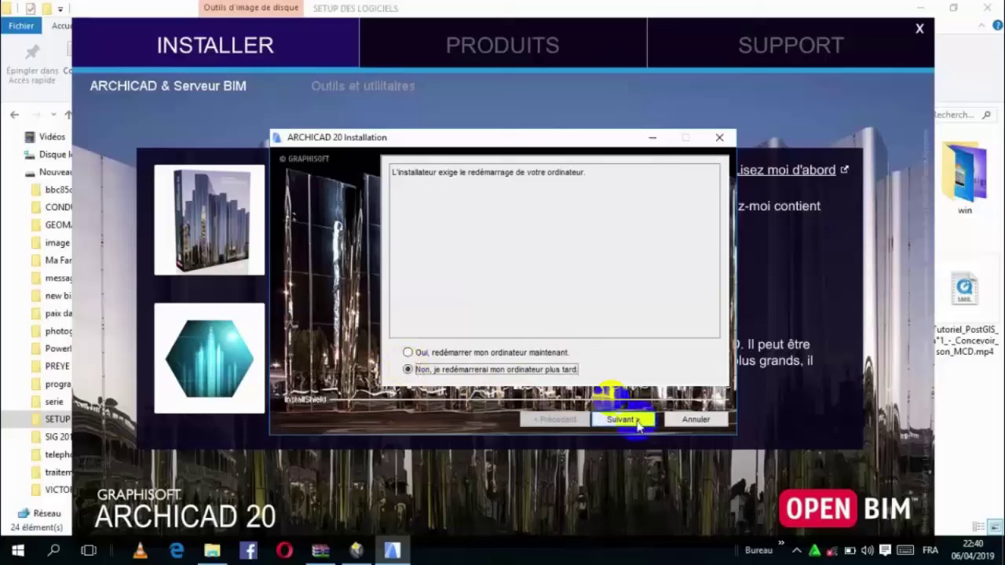
{"action": "left_click", "coordinate": [638, 421]}
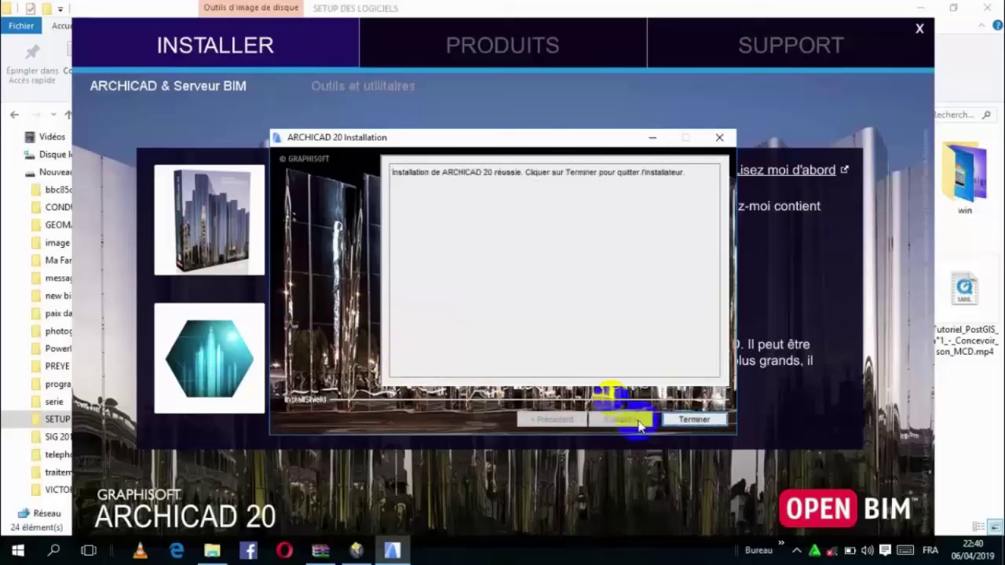
{"action": "left_click", "coordinate": [672, 422]}
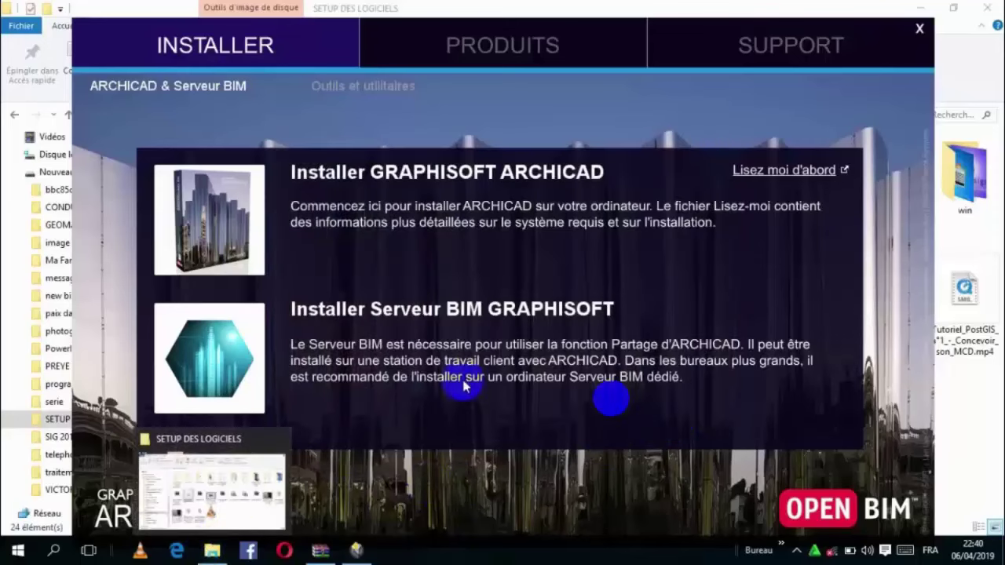
{"action": "left_click", "coordinate": [920, 28]}
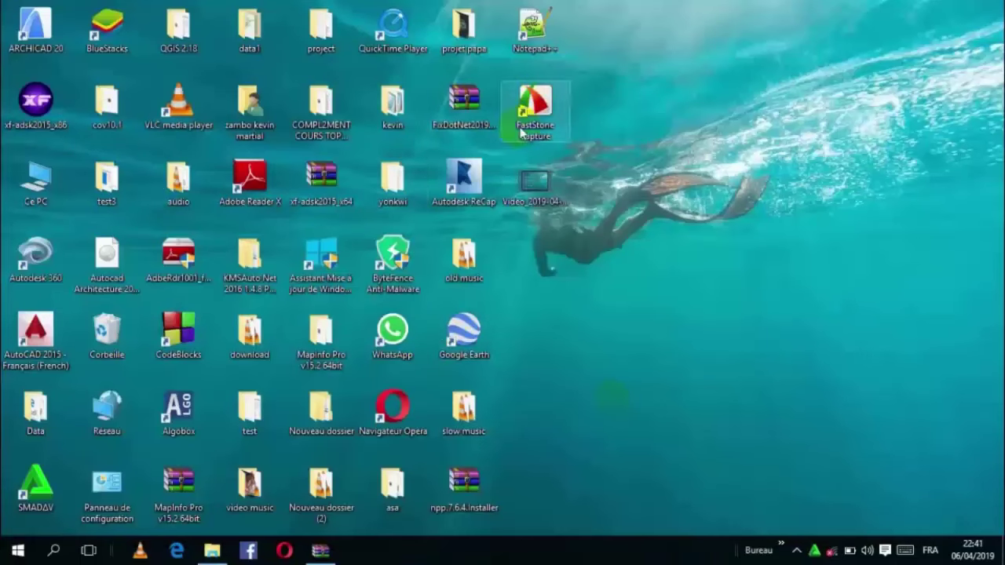
Launch ARCHICAD 20 from the desktop in demo mode without a licence
{"action": "double_click", "coordinate": [38, 39]}
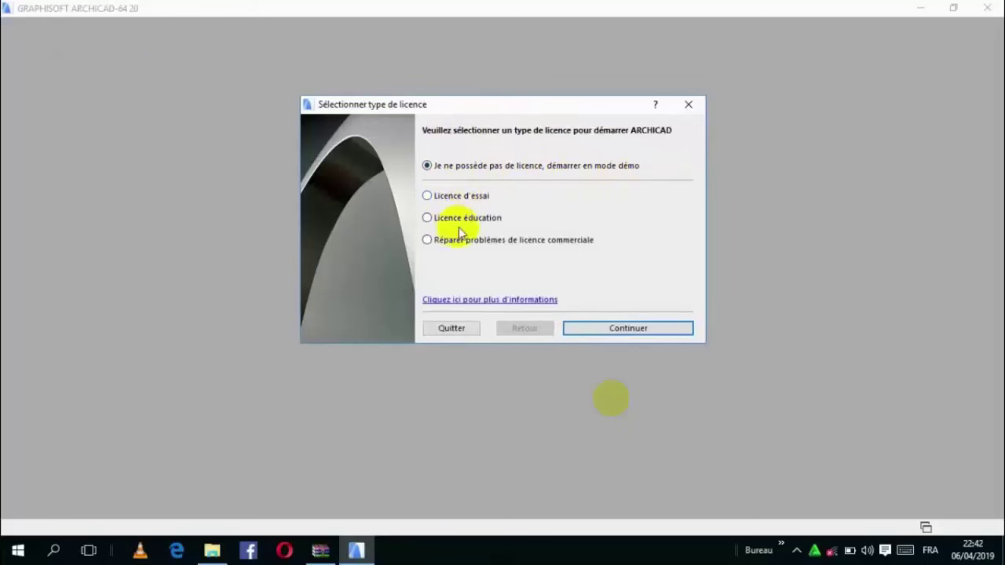
{"action": "left_click", "coordinate": [629, 328]}
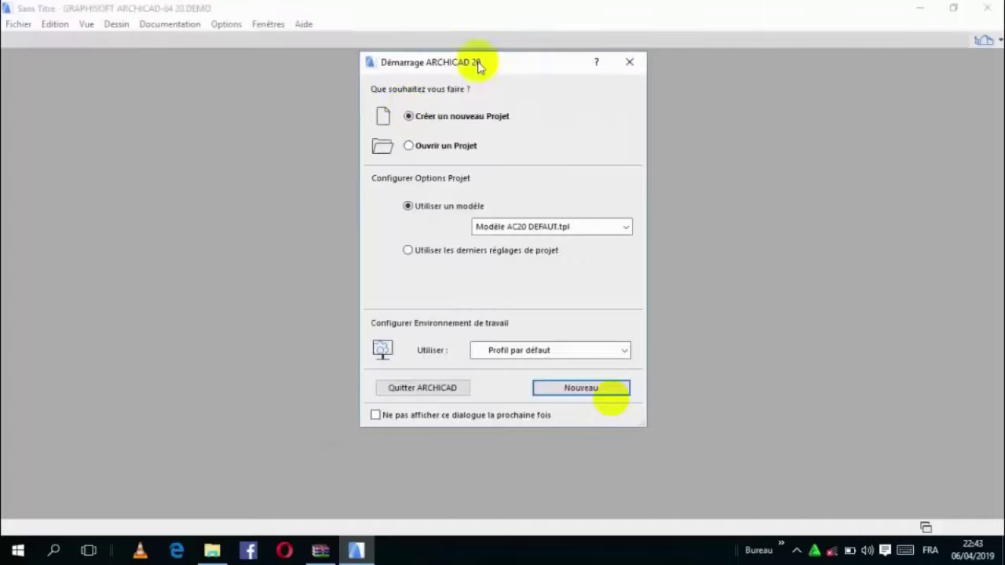
Create a new project from the template Modèle AC20 DEFAUT.tpl and decline to join the user experience improvement programme
{"action": "left_click", "coordinate": [582, 389]}
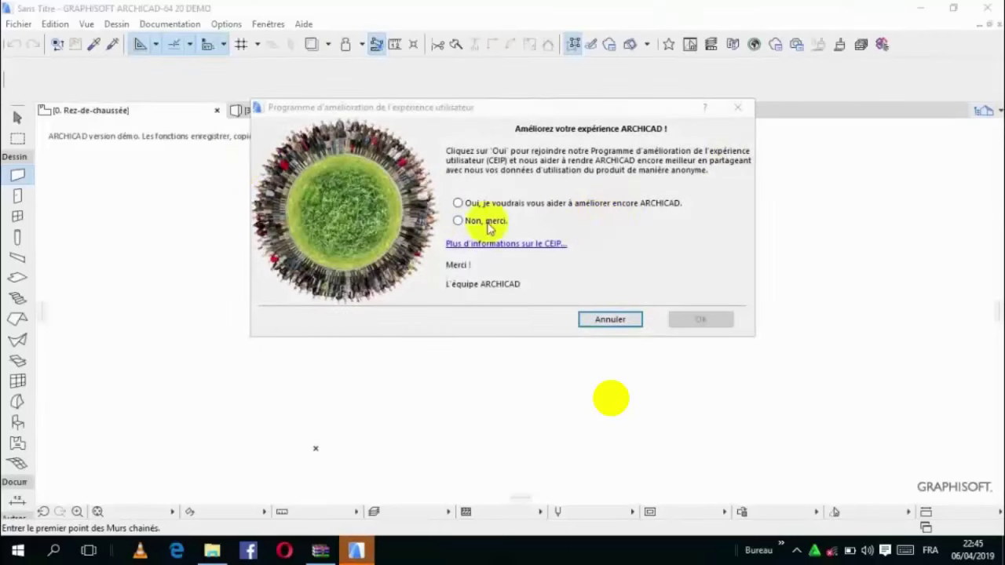
{"action": "left_click", "coordinate": [457, 224]}
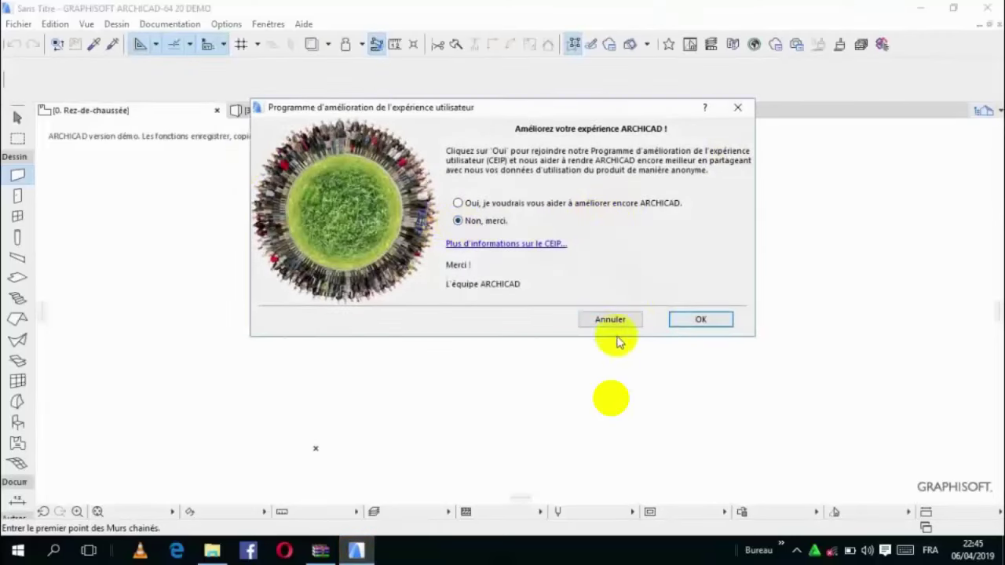
{"action": "left_click", "coordinate": [689, 320]}
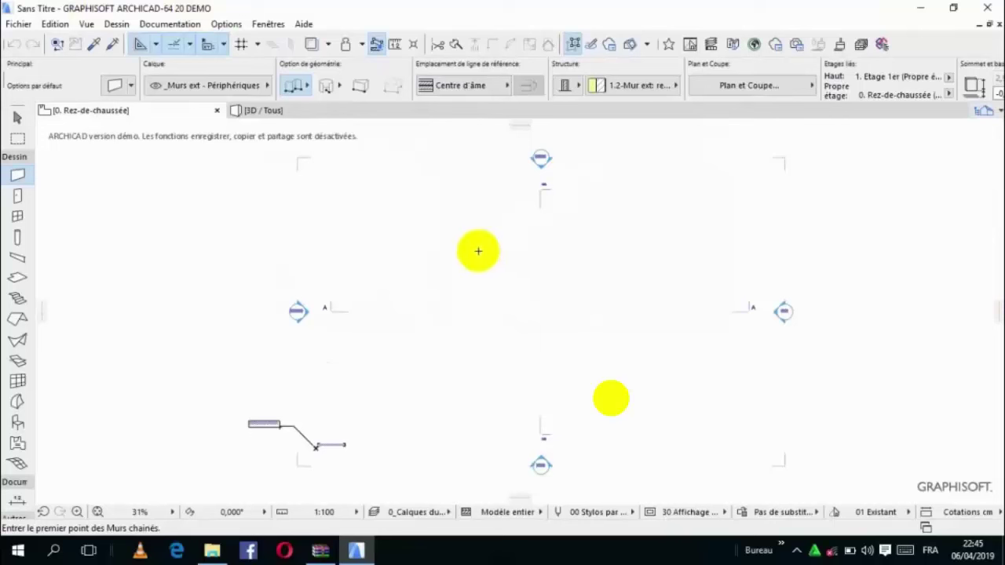
Draw a closed chain of six exterior walls on the ground floor plan, forming a rectangle with a notched lower-left corner
{"action": "left_click", "coordinate": [464, 261]}
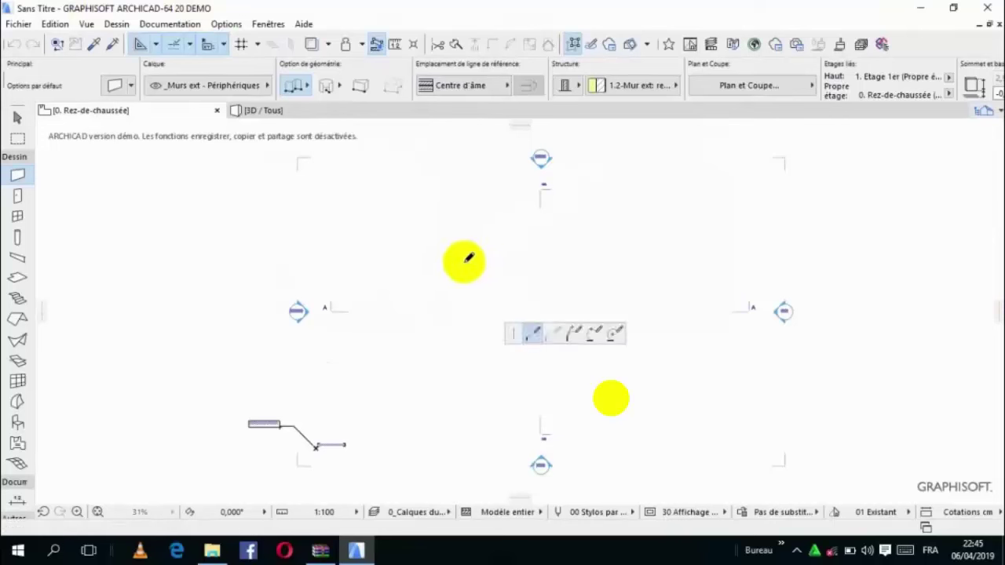
{"action": "left_click", "coordinate": [628, 262]}
{"action": "left_click", "coordinate": [628, 355]}
{"action": "left_click", "coordinate": [500, 355]}
{"action": "left_click", "coordinate": [500, 330]}
{"action": "left_click", "coordinate": [465, 329]}
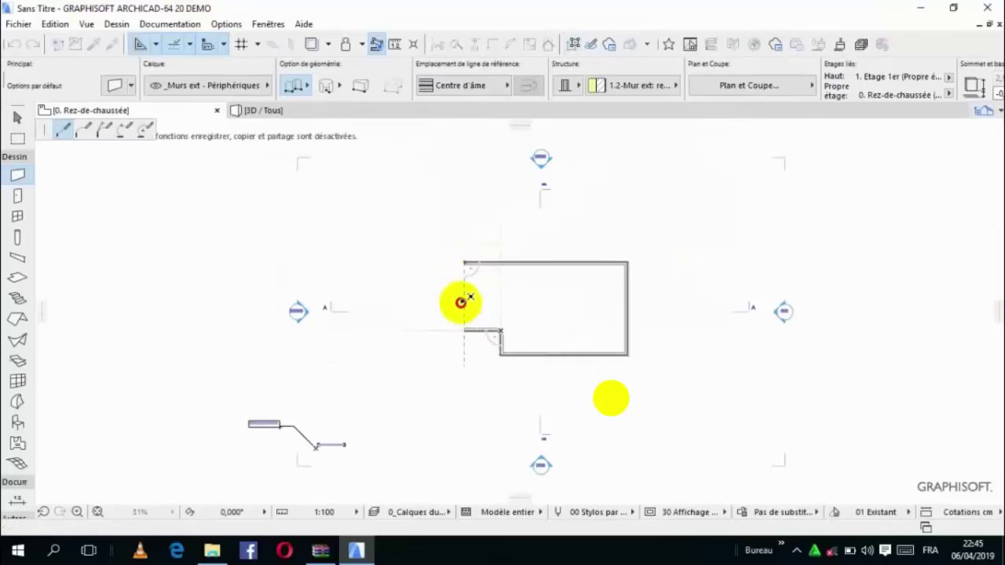
{"action": "left_click", "coordinate": [465, 262]}
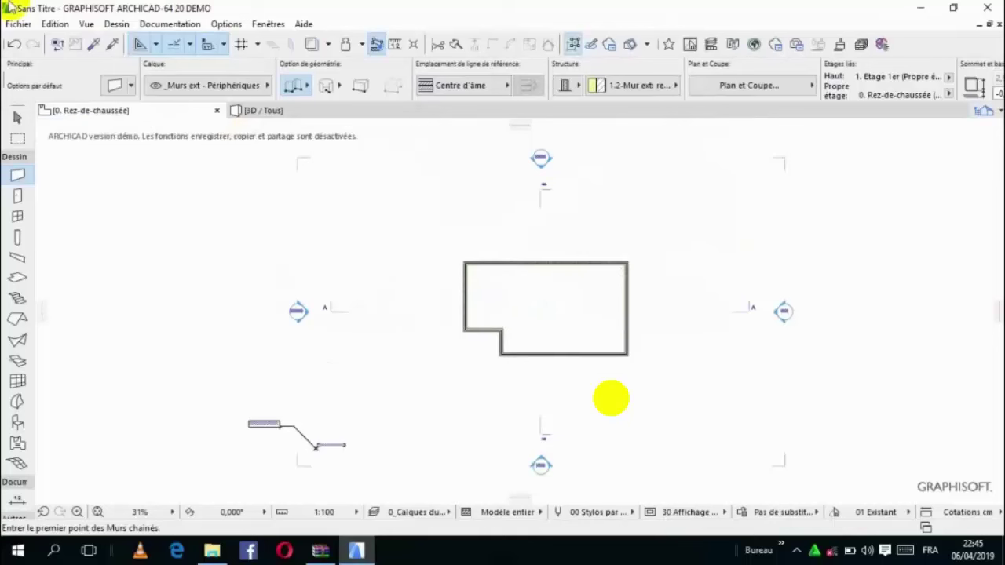
{"action": "left_click", "coordinate": [18, 24]}
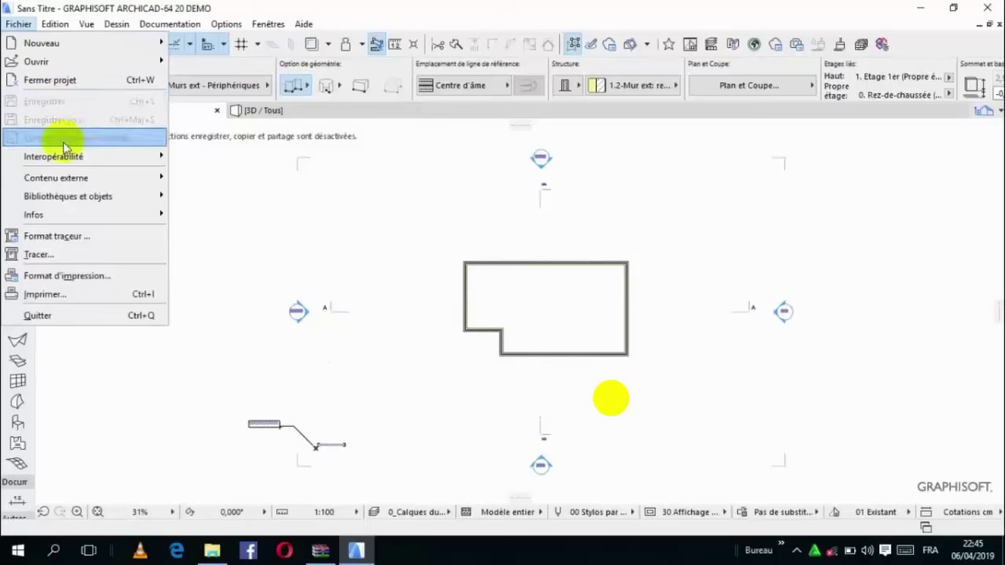
{"action": "key", "text": "Right"}
{"action": "key", "text": "Right"}
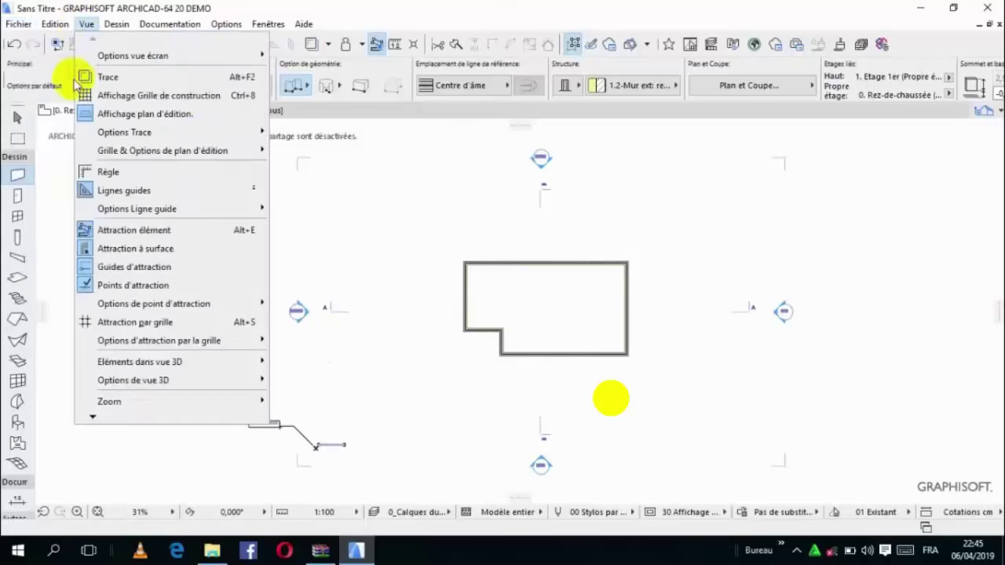
Quit the ARCHICAD demo session and switch to the File Explorer window
{"action": "left_click", "coordinate": [368, 271]}
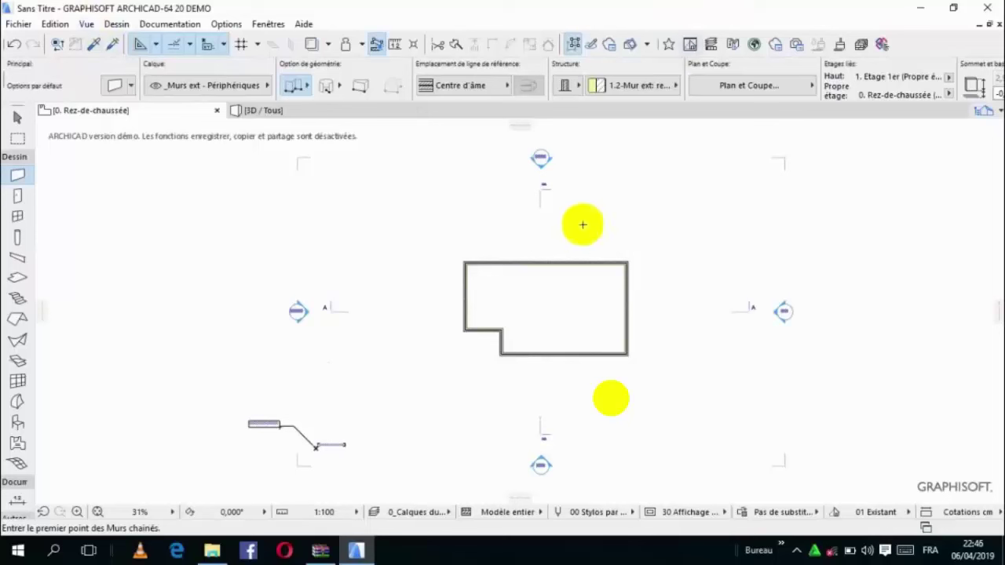
{"action": "left_click", "coordinate": [990, 8]}
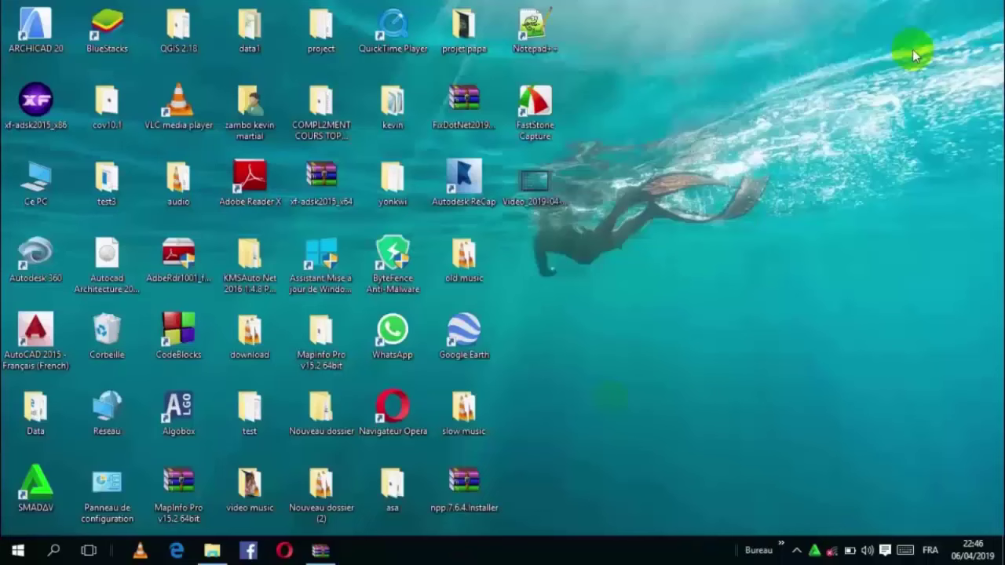
{"action": "left_click", "coordinate": [209, 551]}
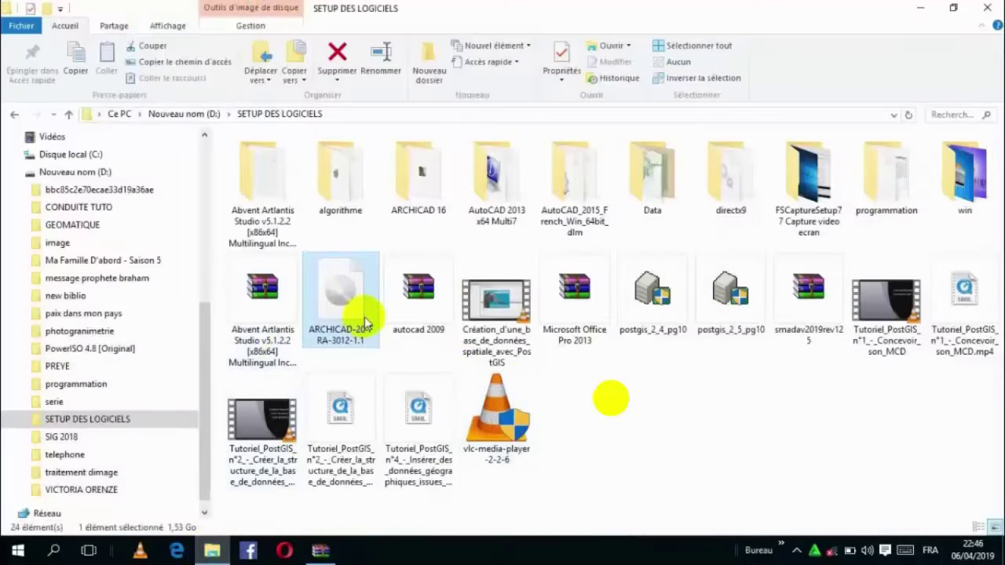
Switch to the WinRAR window of ARCHICAD-20-FRA-3012-1.1.iso and copy the four files inside the Crack_AC20_Win_3008 folder
{"action": "mouse_move", "coordinate": [317, 551]}
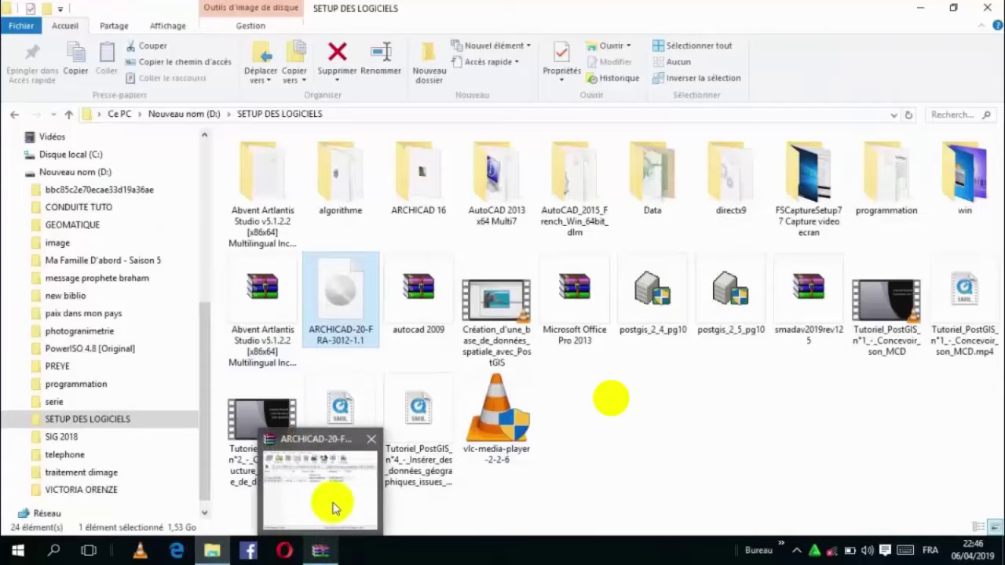
{"action": "left_click", "coordinate": [332, 502]}
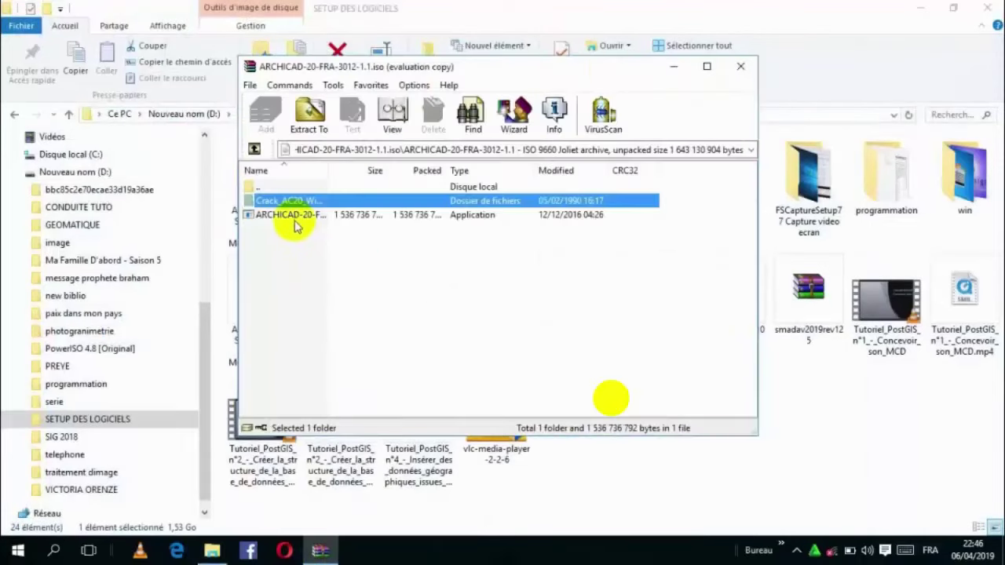
{"action": "double_click", "coordinate": [261, 201]}
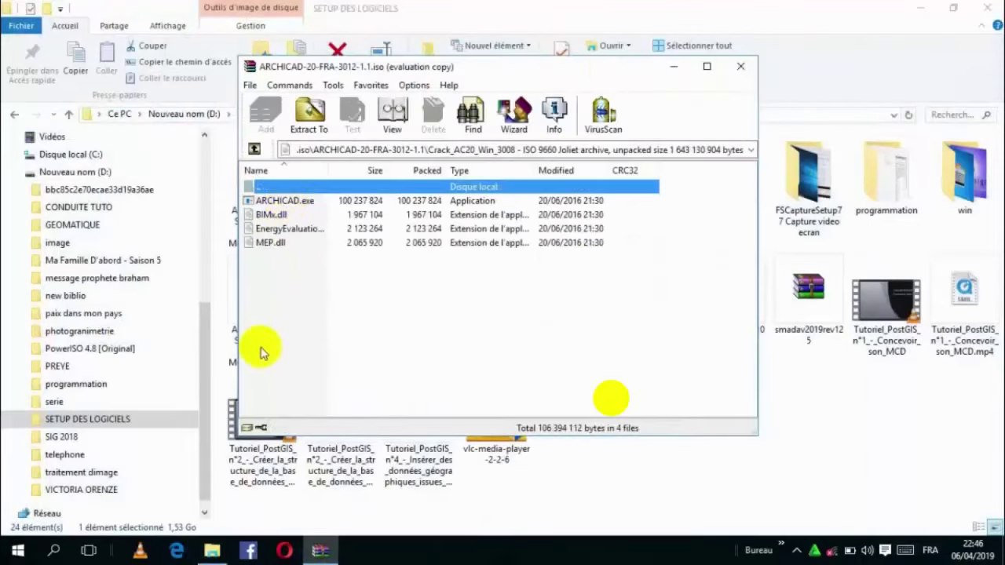
{"action": "key", "text": "ctrl+a"}
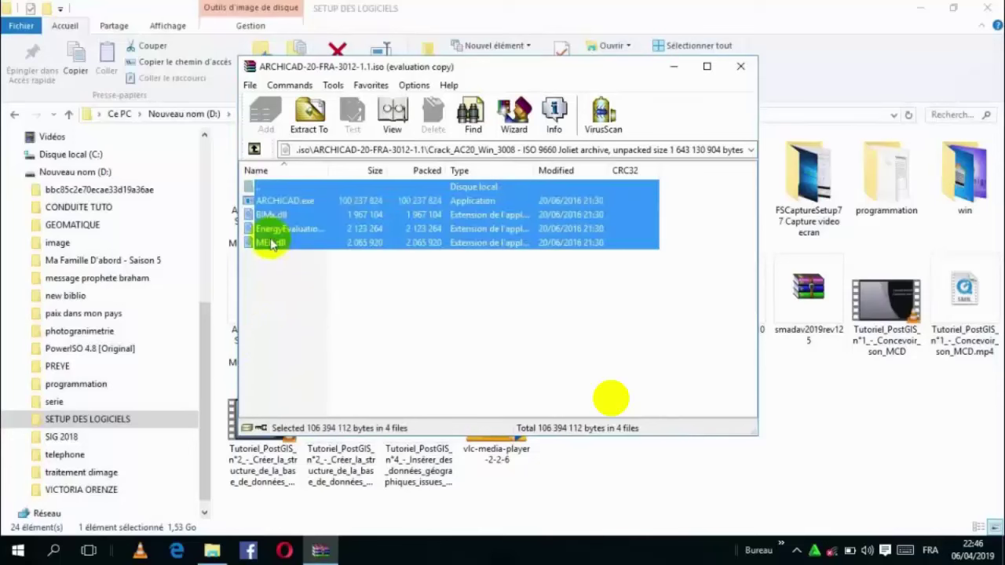
{"action": "left_click", "coordinate": [259, 185], "text": "ctrl"}
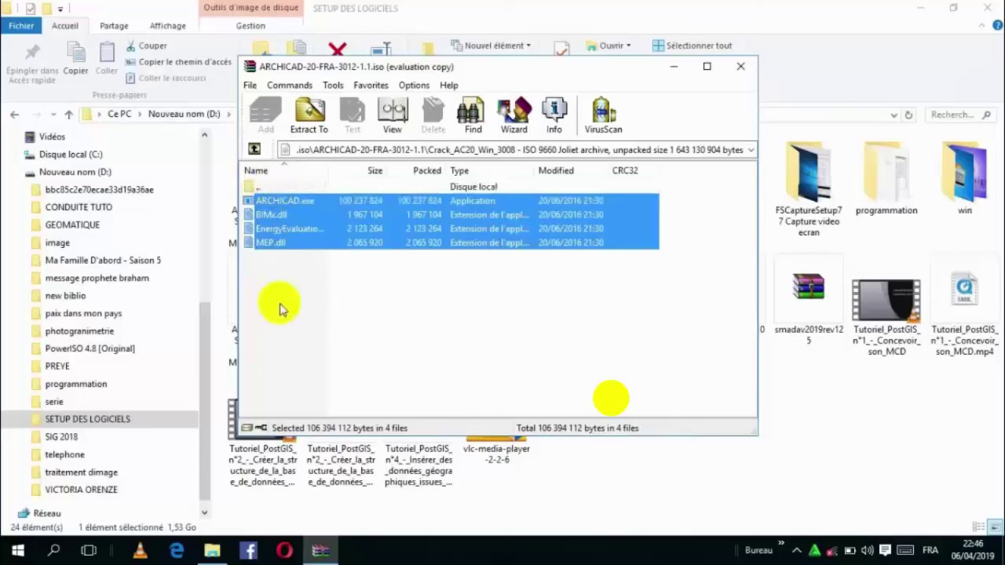
{"action": "key", "text": "alt+w"}
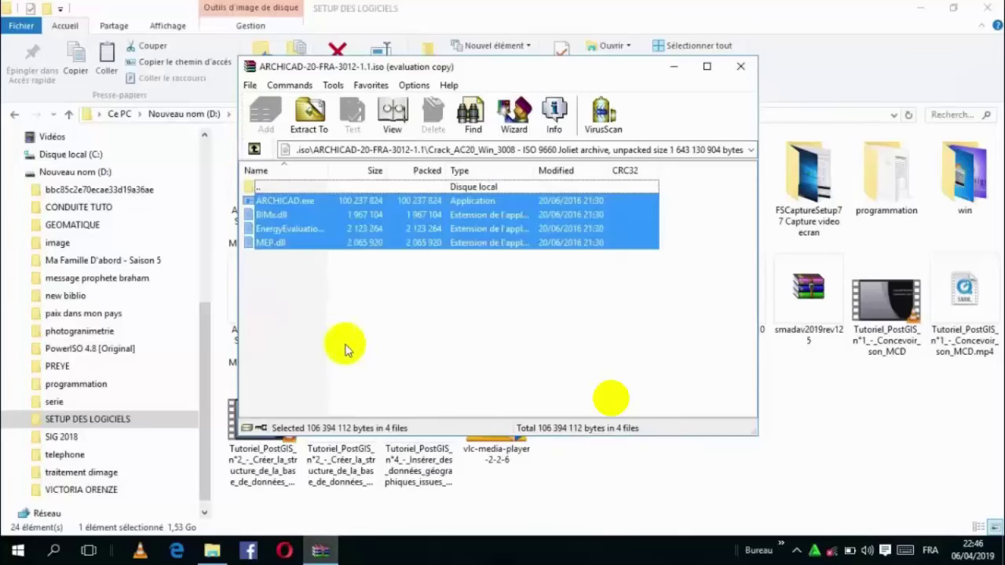
Paste the copied files into Programmes\GRAPHISOFT\ARCHICAD 20 on drive C, replacing the existing ones and granting administrator rights for all items
{"action": "left_click", "coordinate": [70, 155]}
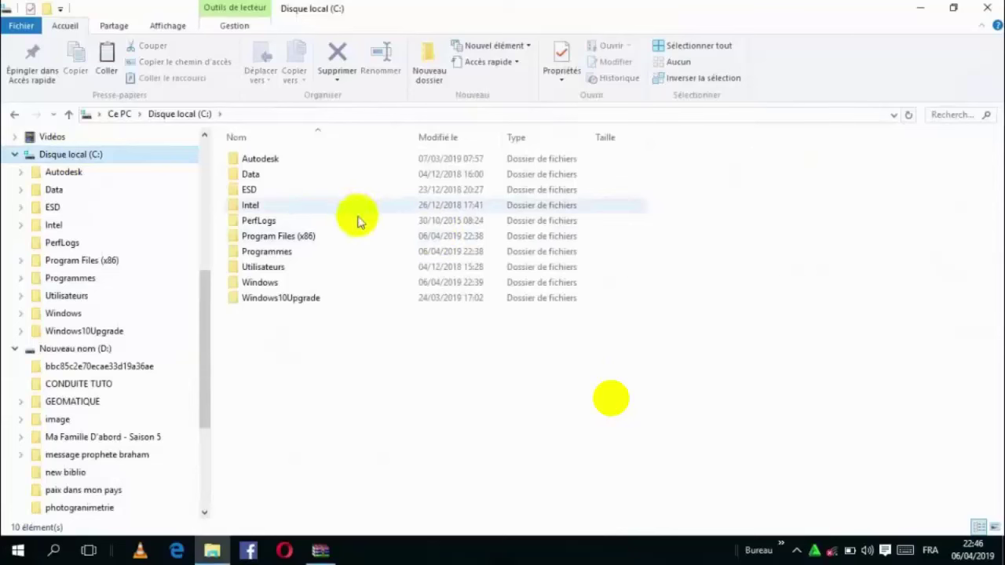
{"action": "double_click", "coordinate": [267, 252]}
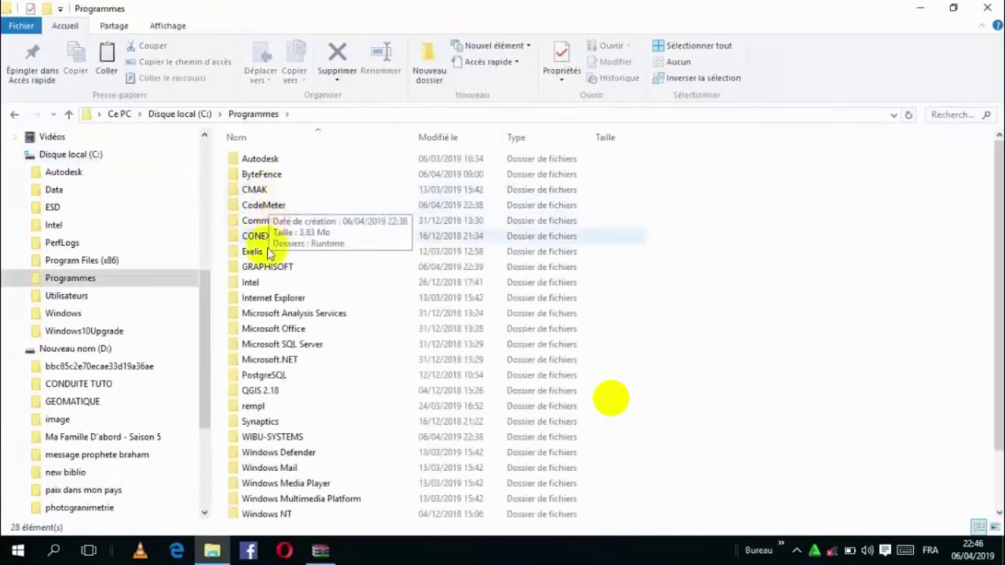
{"action": "double_click", "coordinate": [267, 267]}
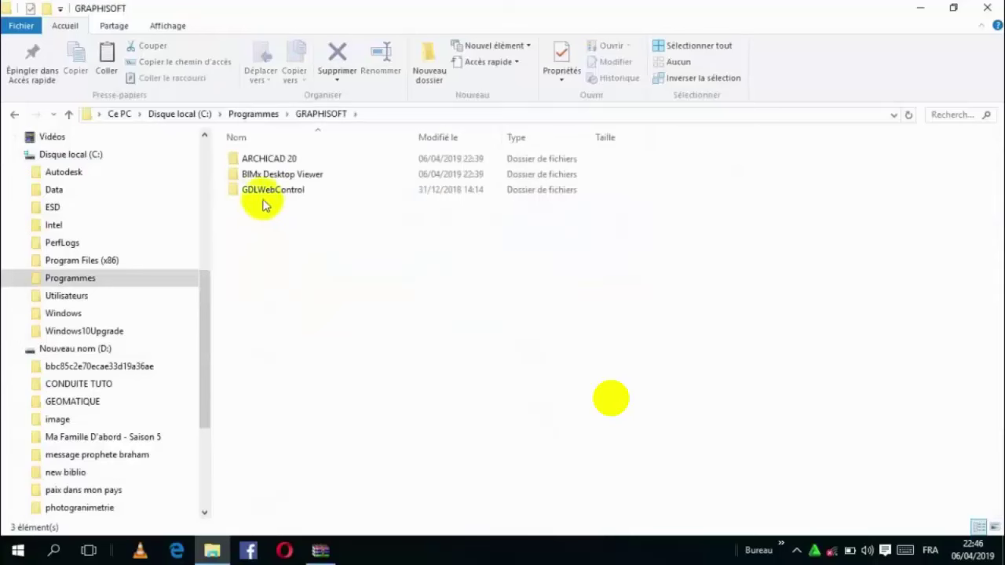
{"action": "double_click", "coordinate": [271, 161]}
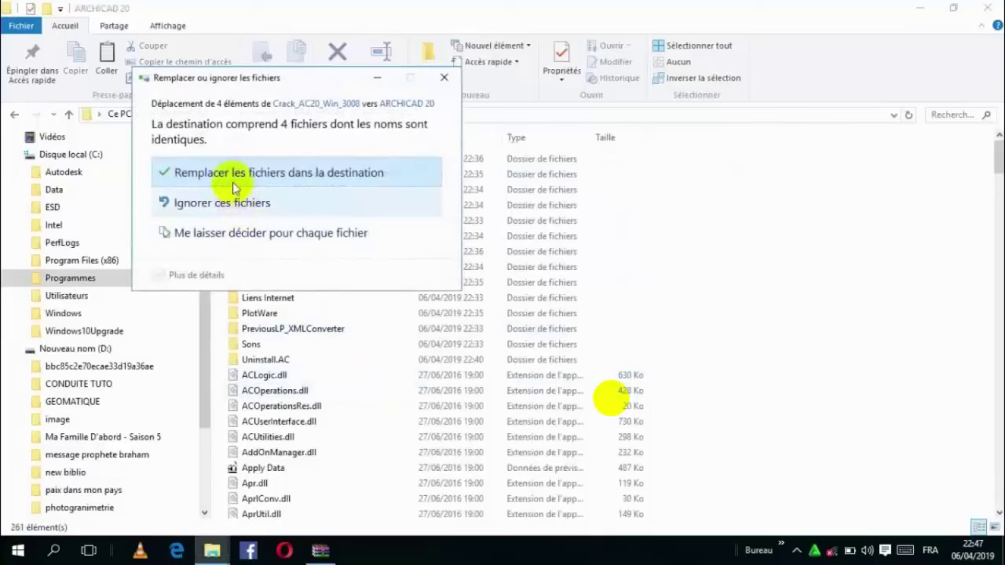
{"action": "left_click", "coordinate": [234, 174]}
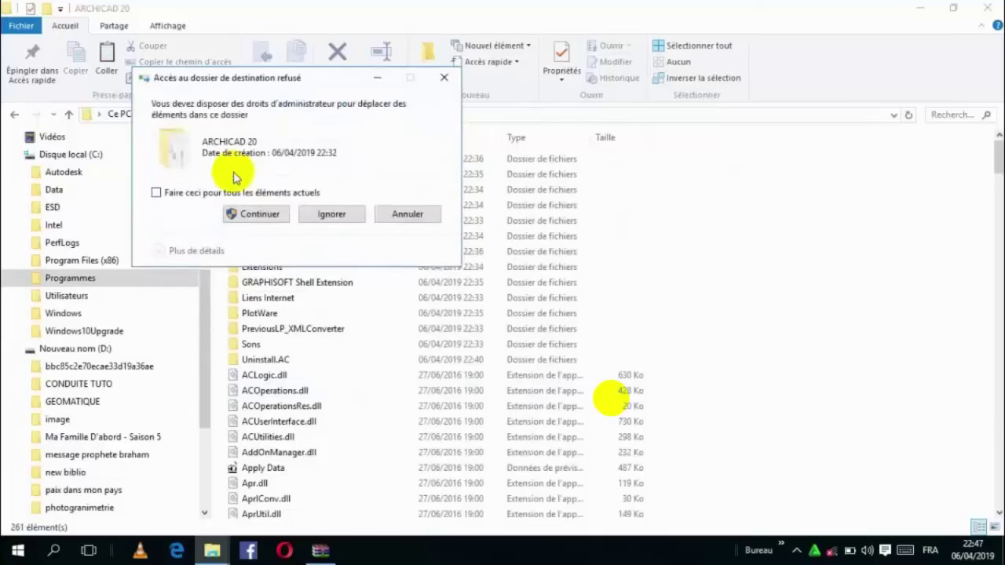
{"action": "left_click", "coordinate": [155, 192]}
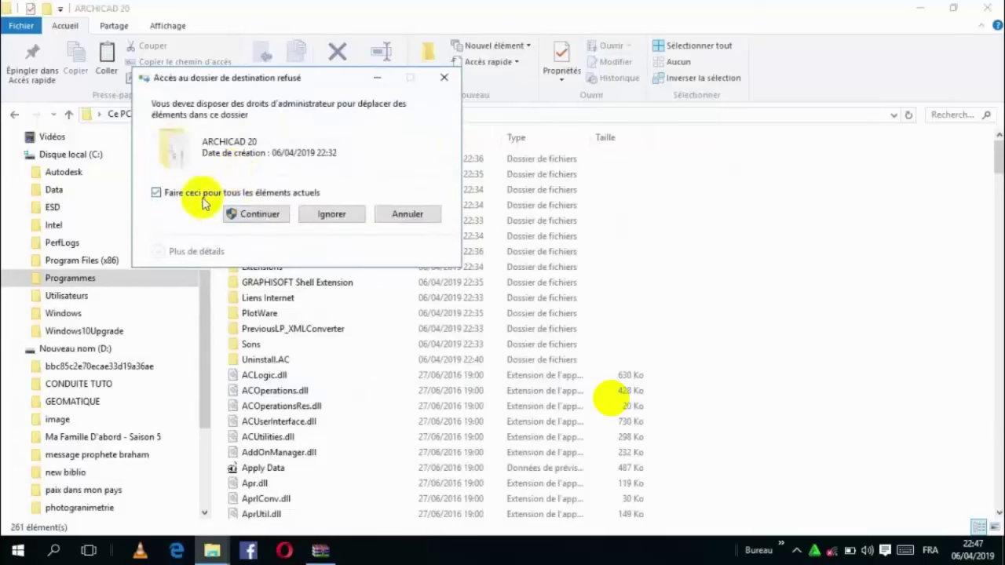
{"action": "left_click", "coordinate": [259, 214]}
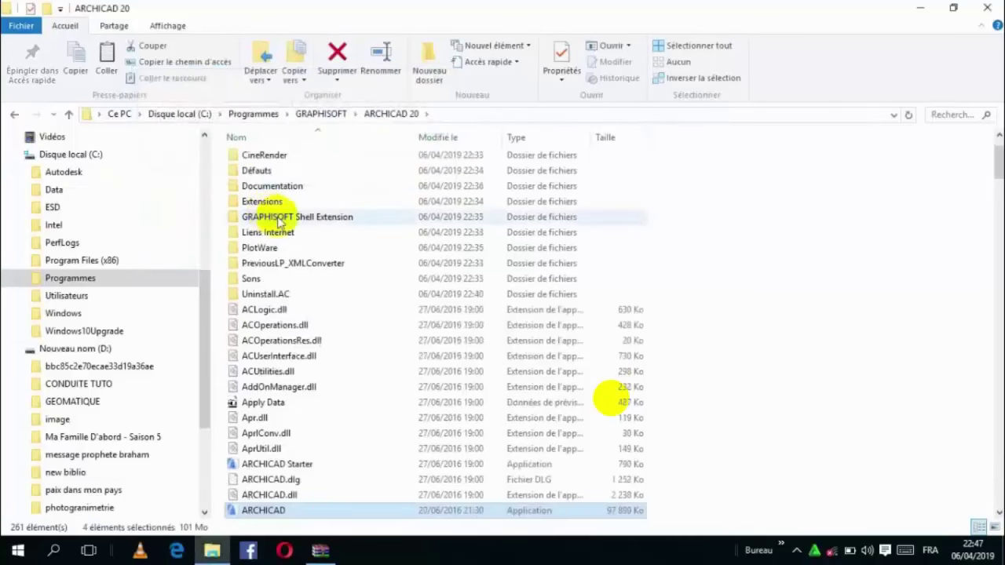
Launch ARCHICAD from its installation folder and create a new project from the template Modèle AC20 DEFAUT.tpl
{"action": "double_click", "coordinate": [289, 511]}
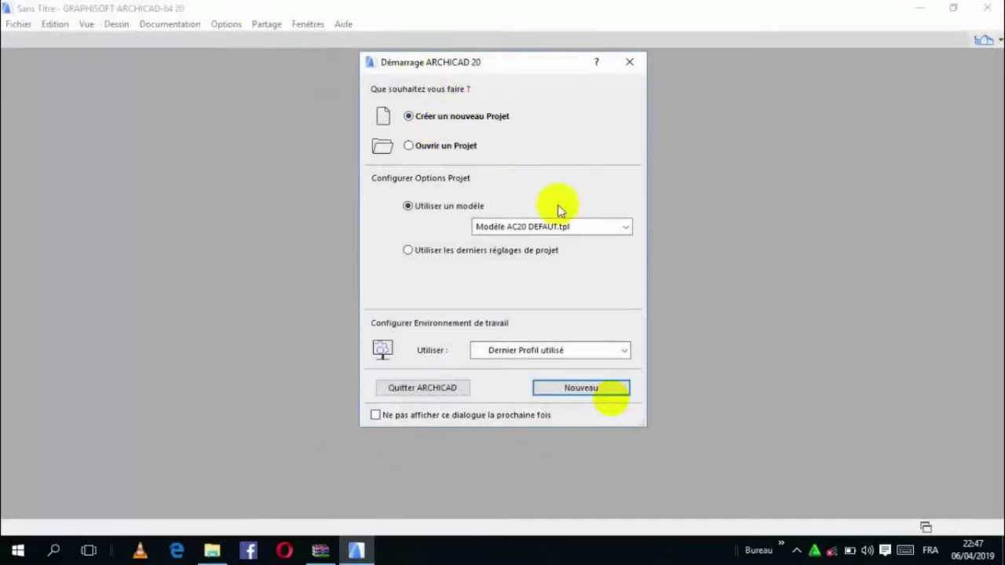
{"action": "left_click", "coordinate": [587, 394]}
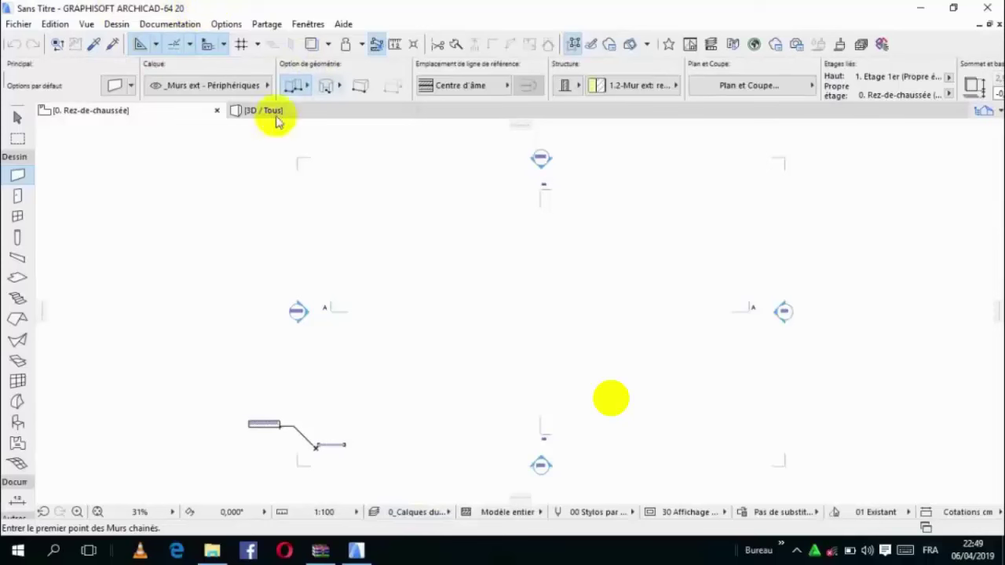
Draw a closed rectangle of four chained exterior walls in the middle of the ground floor plan
{"action": "left_click", "coordinate": [468, 259]}
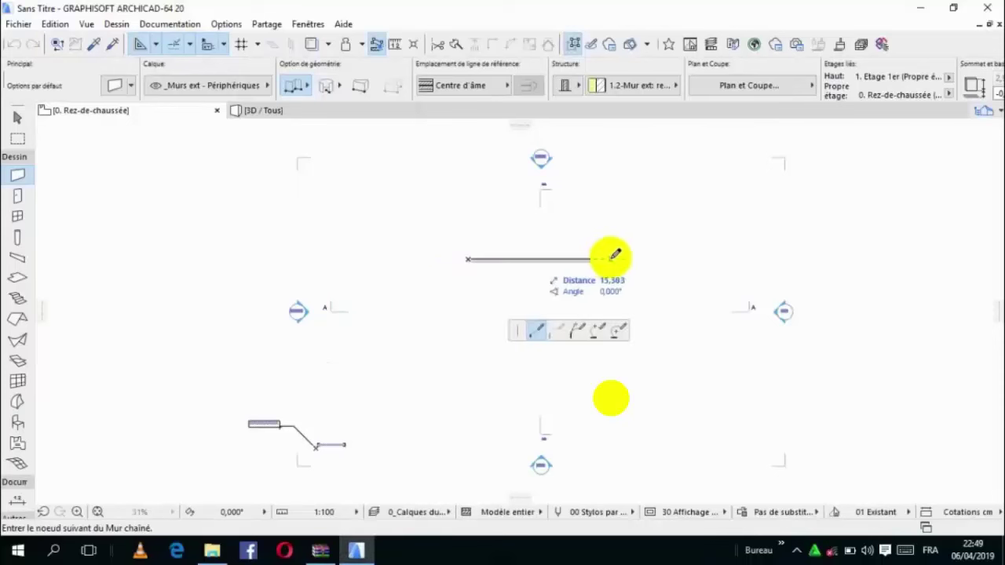
{"action": "double_click", "coordinate": [619, 257]}
{"action": "left_click", "coordinate": [615, 258]}
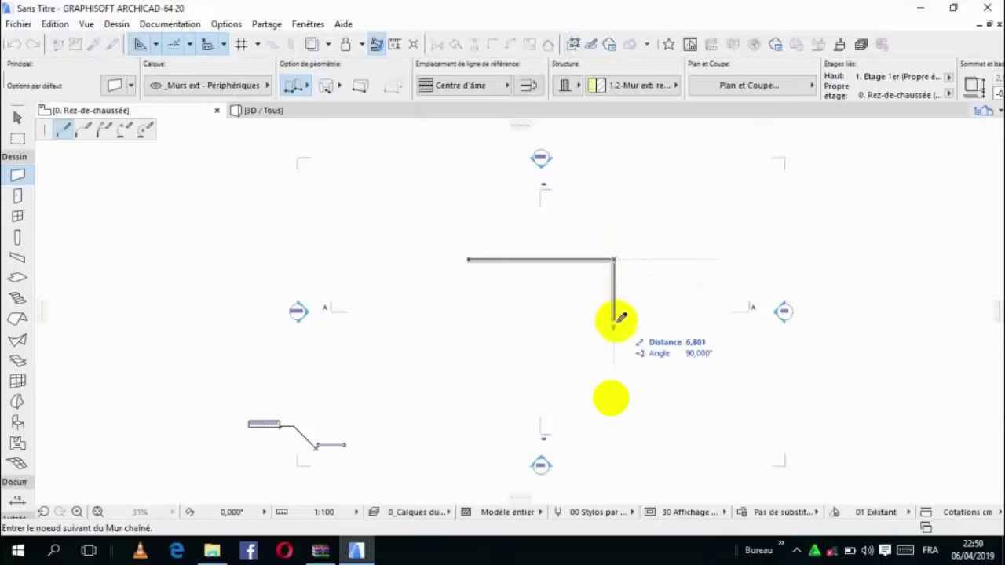
{"action": "left_click", "coordinate": [615, 343]}
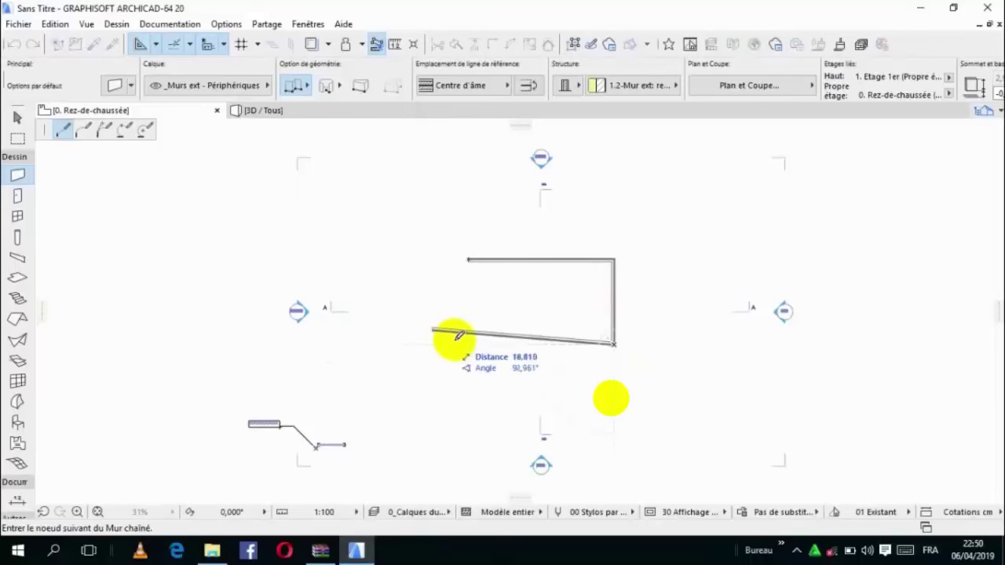
{"action": "left_click", "coordinate": [468, 342]}
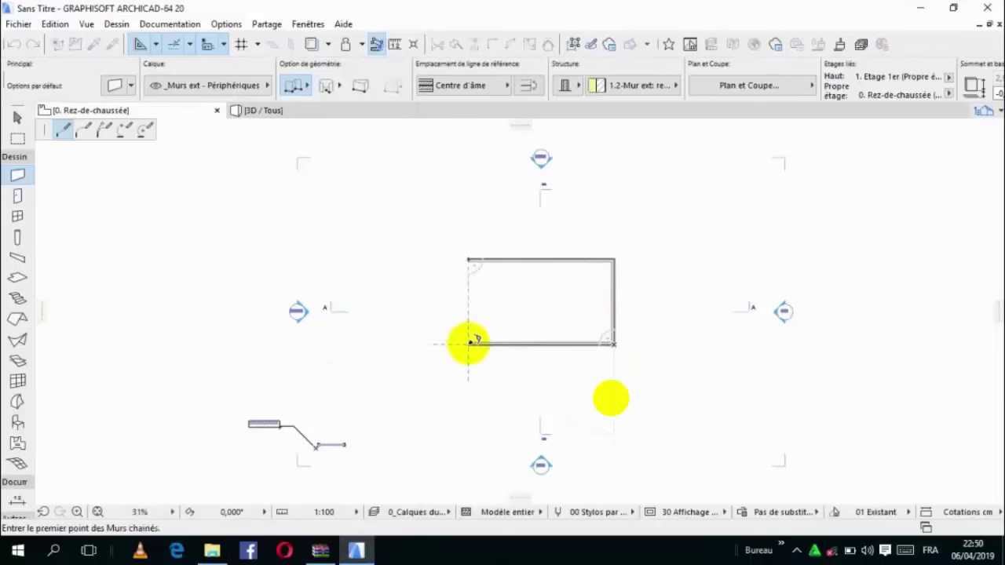
{"action": "left_click", "coordinate": [468, 258]}
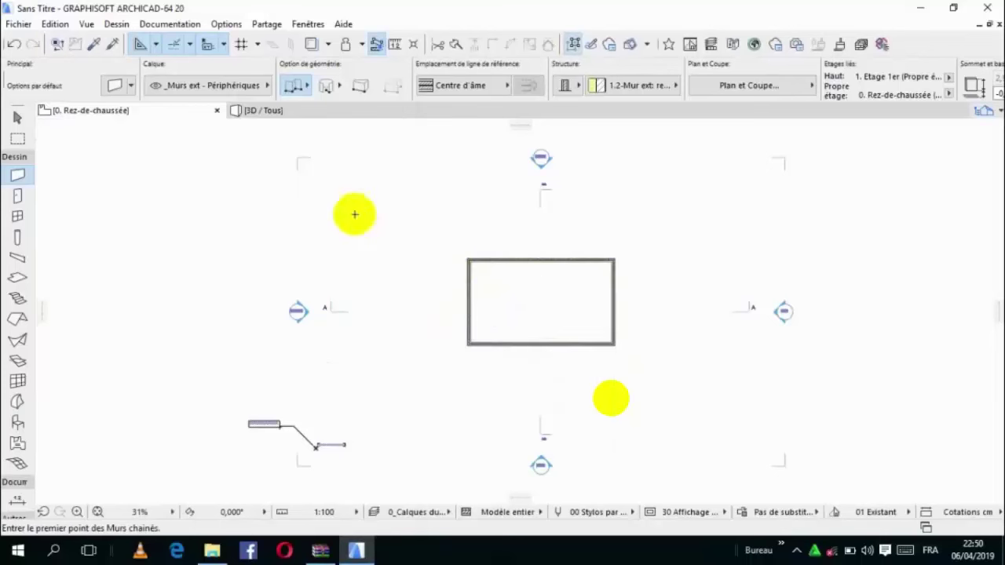
Check the project saving function by opening the Enregistrer Plan dialog, and close it without saving
{"action": "left_click", "coordinate": [16, 24]}
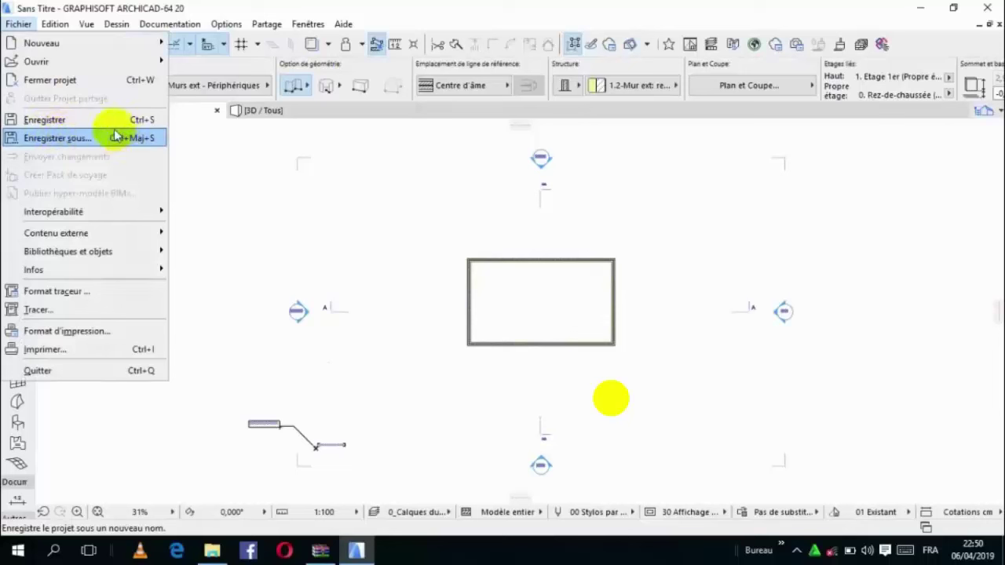
{"action": "left_click", "coordinate": [263, 201]}
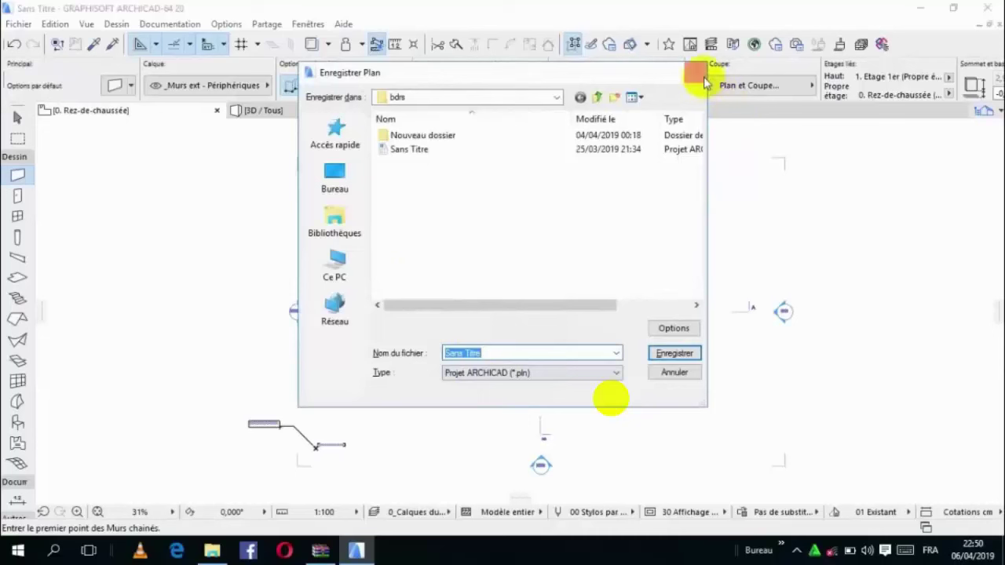
{"action": "left_click", "coordinate": [696, 74]}
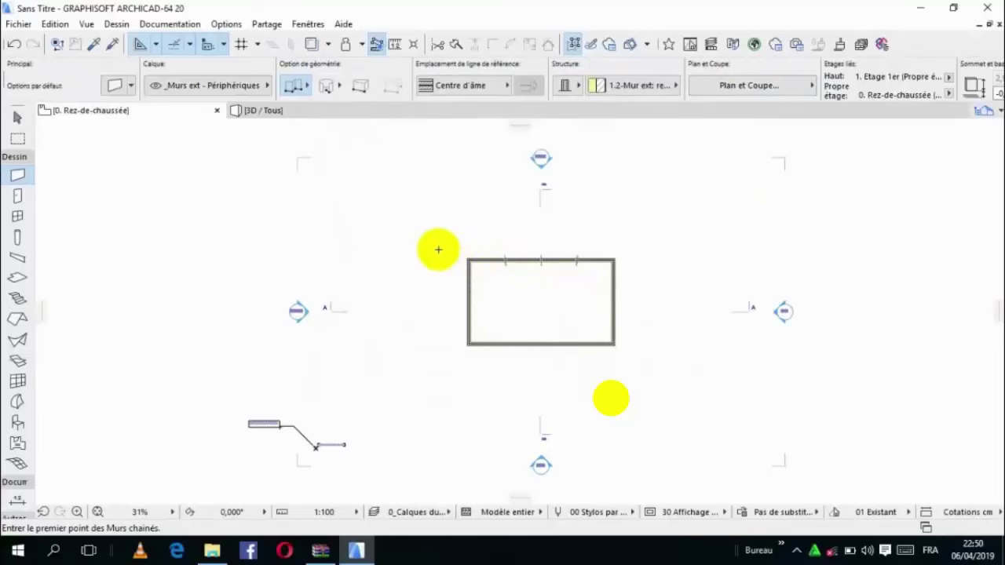
Select the four rectangular walls with a selection rectangle and delete them from the ground floor plan
{"action": "key", "text": "Escape"}
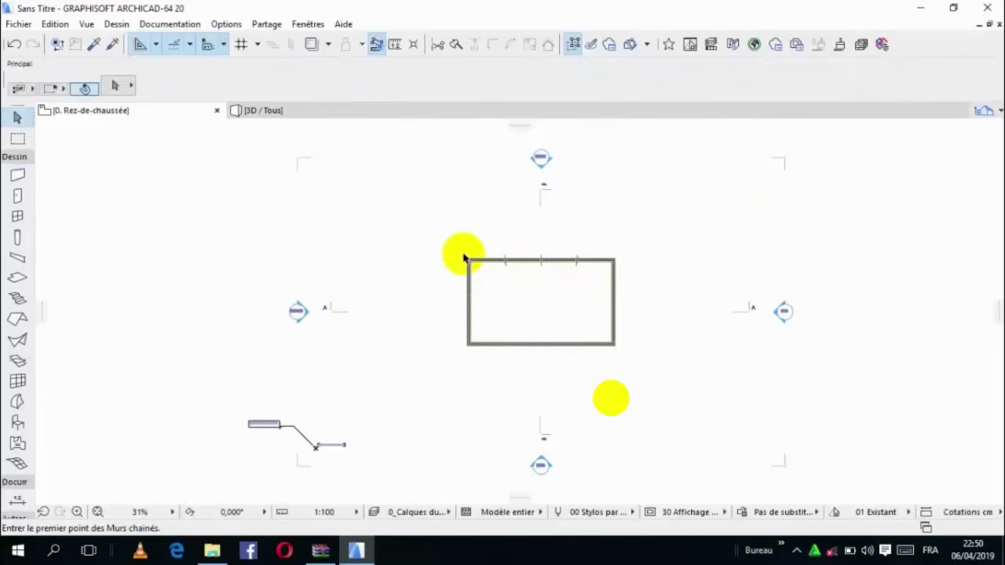
{"action": "left_click", "coordinate": [451, 247]}
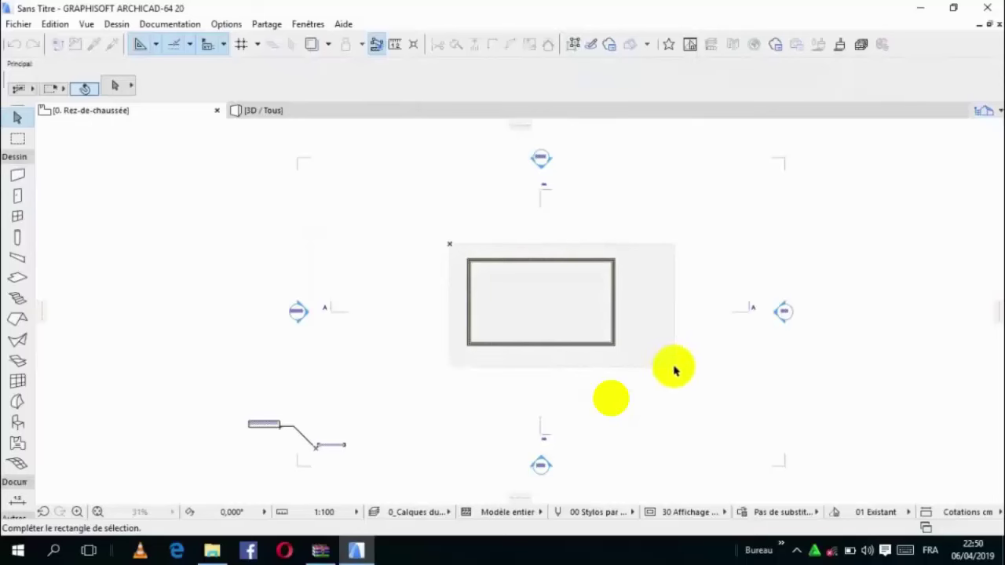
{"action": "left_click", "coordinate": [673, 365]}
{"action": "left_click", "coordinate": [617, 343]}
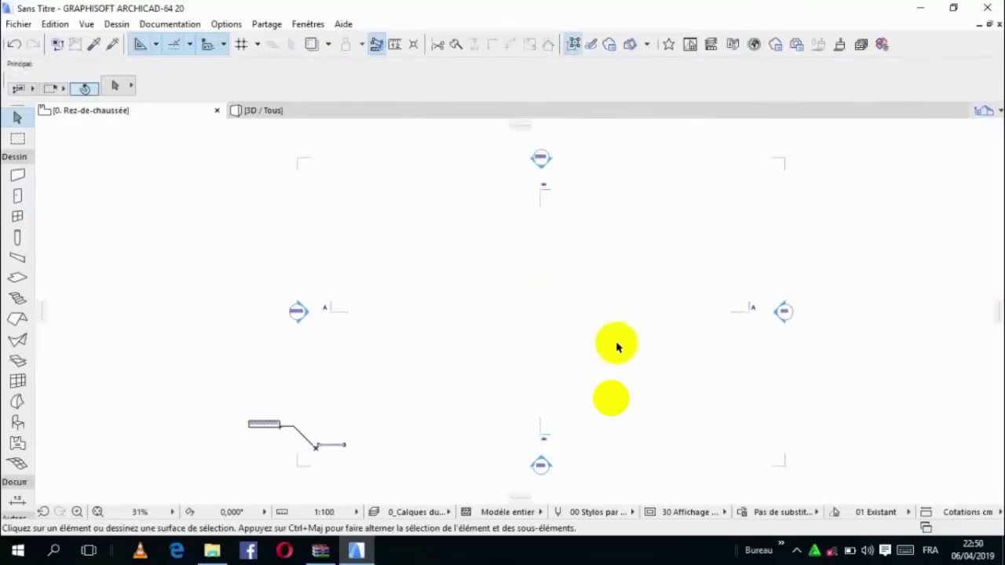